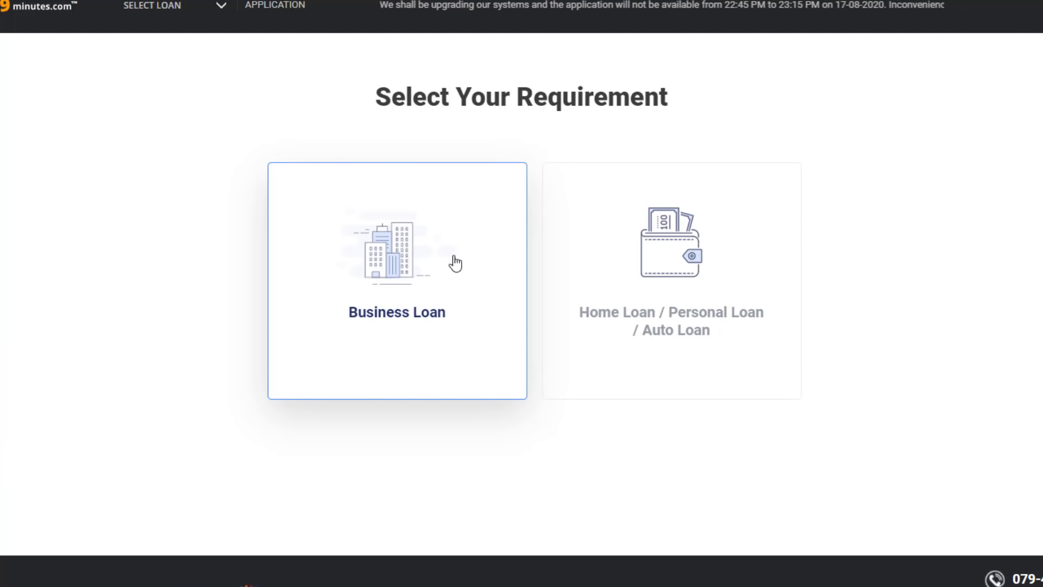
Step: Choose the Home Loan / Personal Loan / Auto Loan requirement and submit the checked consent statements
{"action": "left_click", "coordinate": [649, 296]}
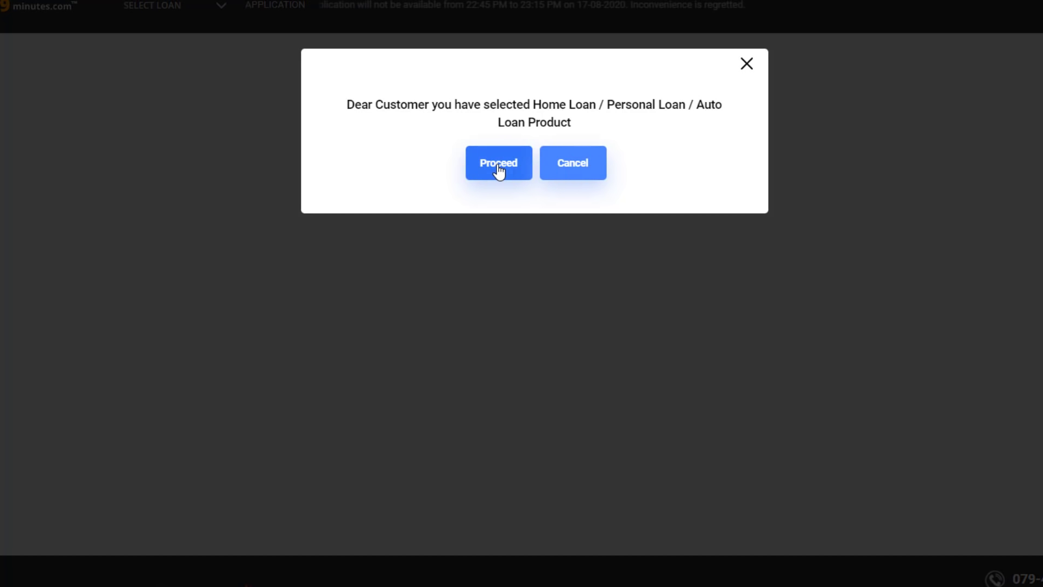
{"action": "left_click", "coordinate": [499, 170]}
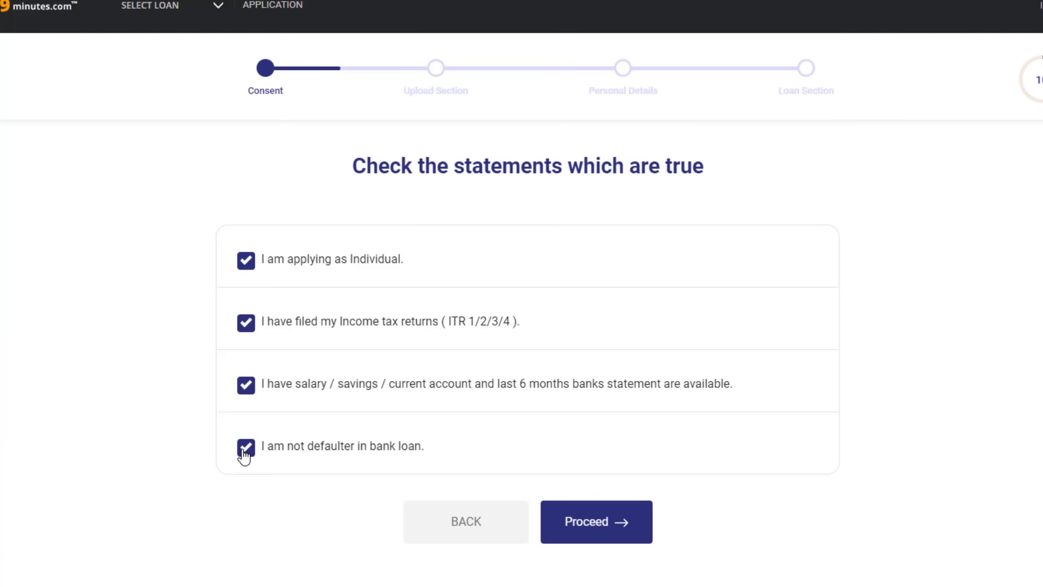
{"action": "left_click", "coordinate": [598, 521]}
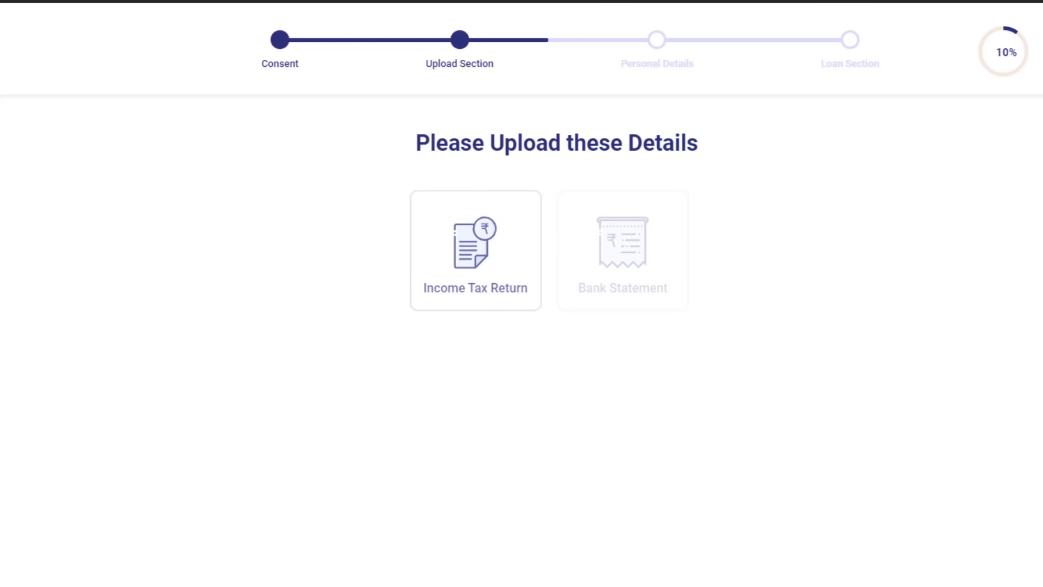
Step: Open the income tax e-filing site in a new browser tab and go to View e-Filed Returns/Forms
{"action": "key", "text": "ctrl+t"}
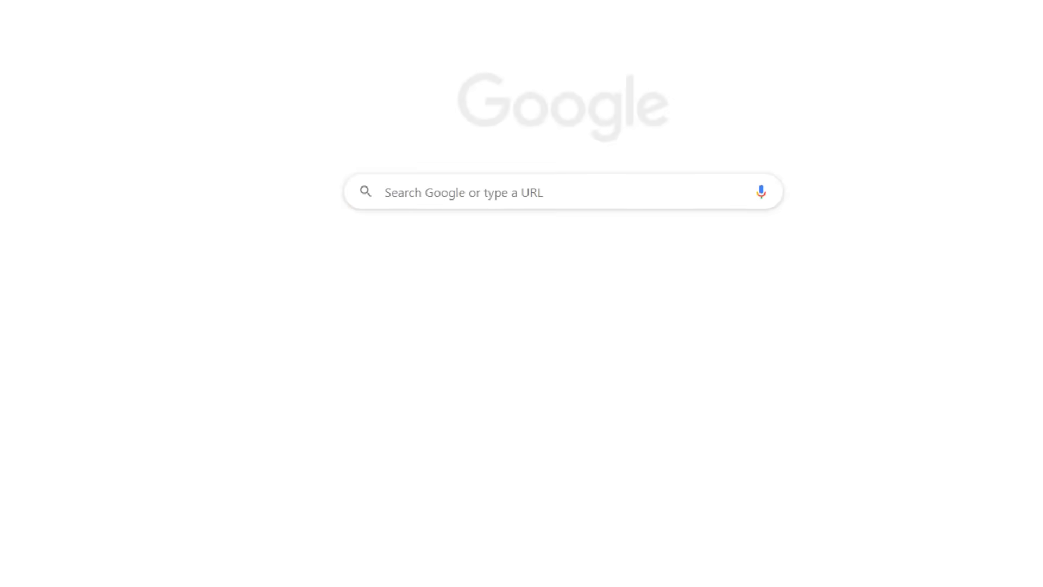
{"action": "type", "text": "in"}
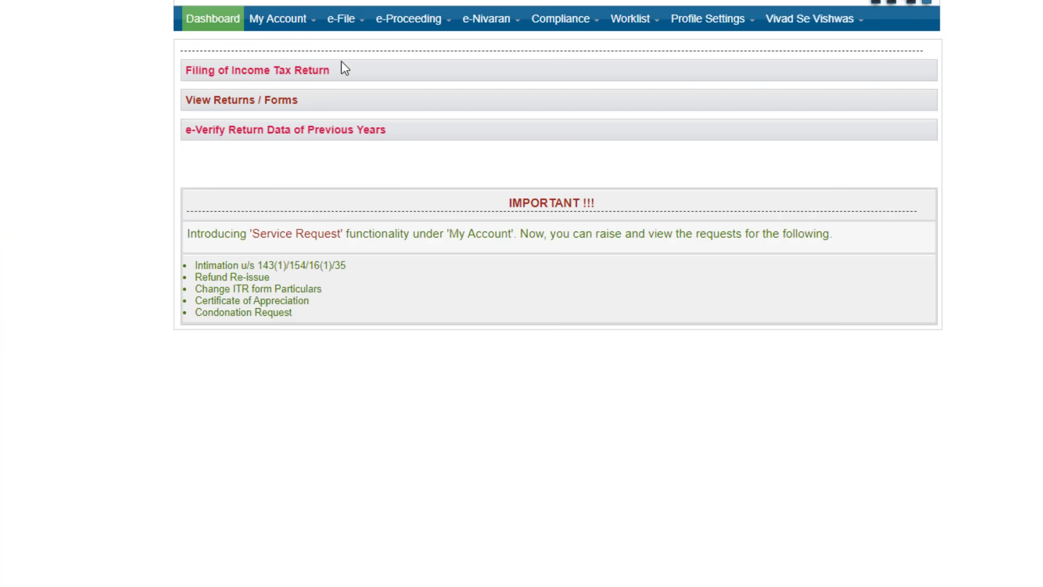
{"action": "mouse_move", "coordinate": [300, 30]}
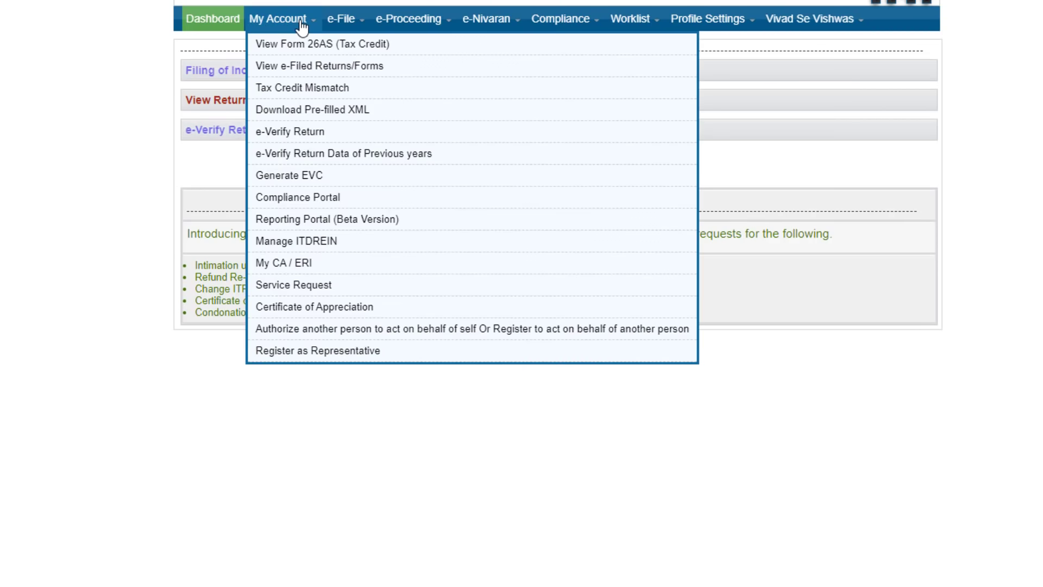
{"action": "left_click", "coordinate": [316, 72]}
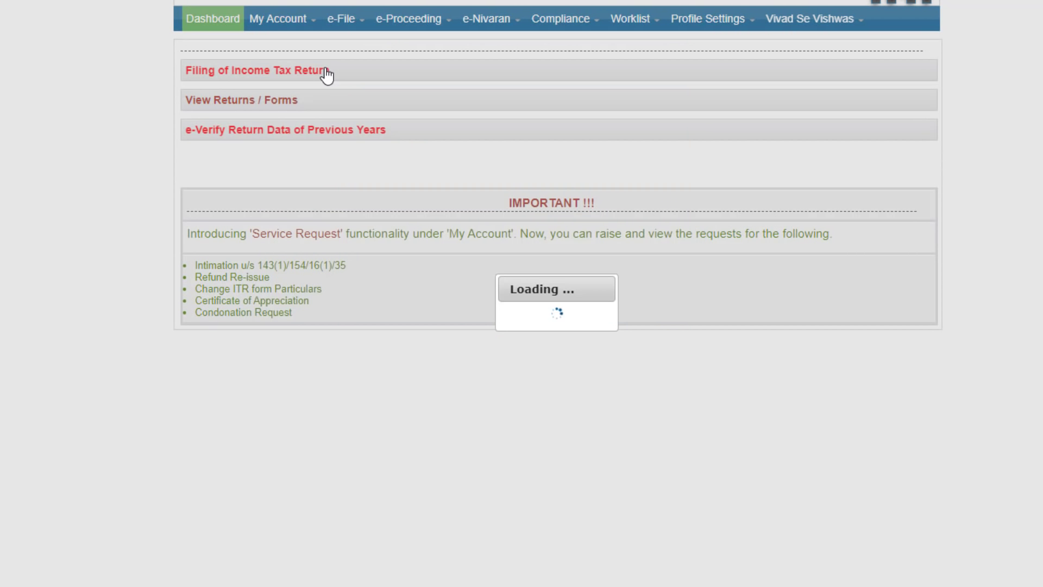
Step: List the filed IncomeTax Returns and download the XML file of the 2019-20 ITR-3 return
{"action": "left_click", "coordinate": [571, 131]}
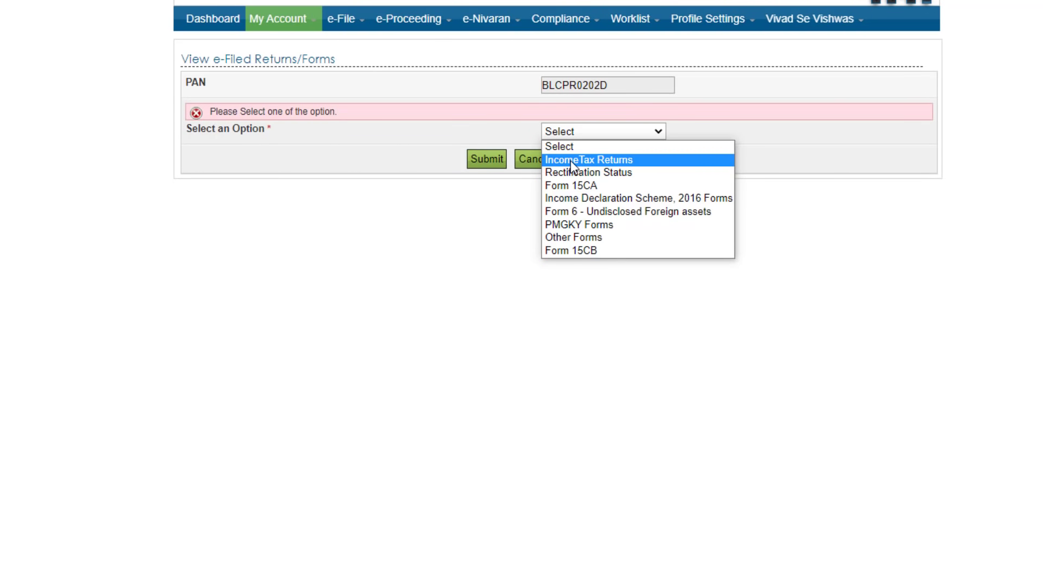
{"action": "left_click", "coordinate": [570, 158]}
{"action": "left_click", "coordinate": [489, 160]}
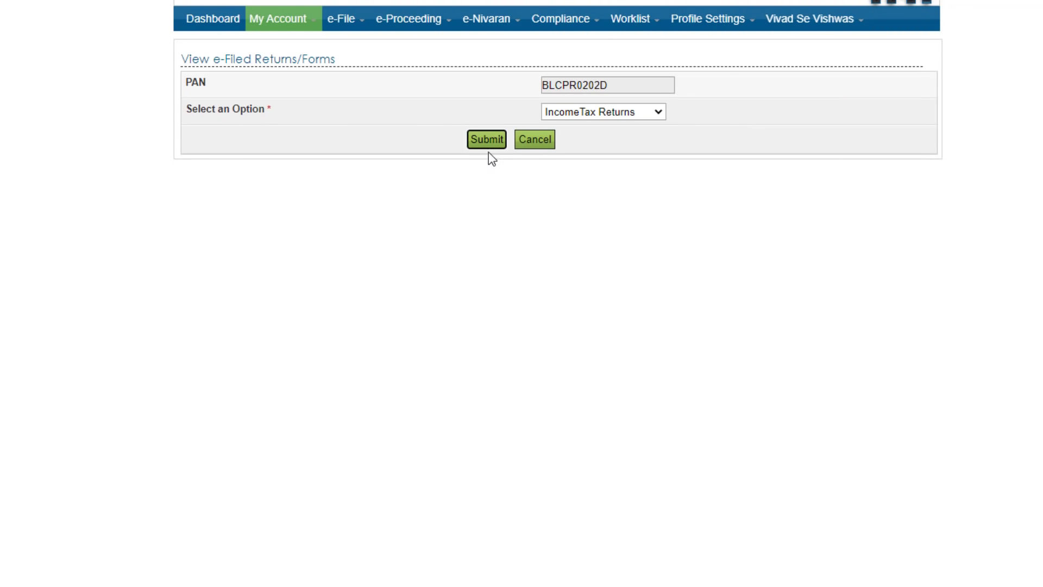
{"action": "left_click", "coordinate": [762, 138]}
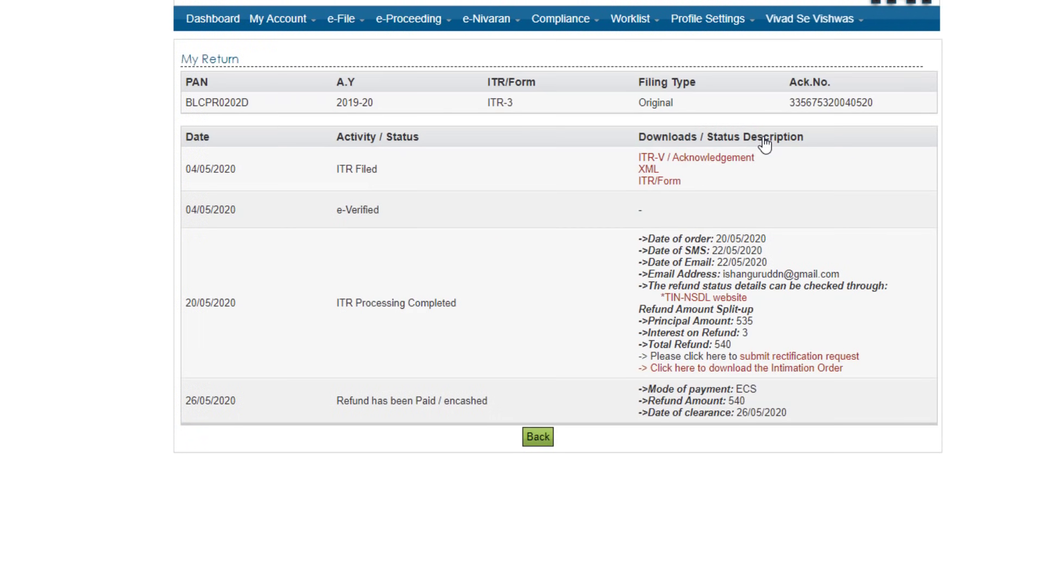
{"action": "left_click", "coordinate": [649, 173]}
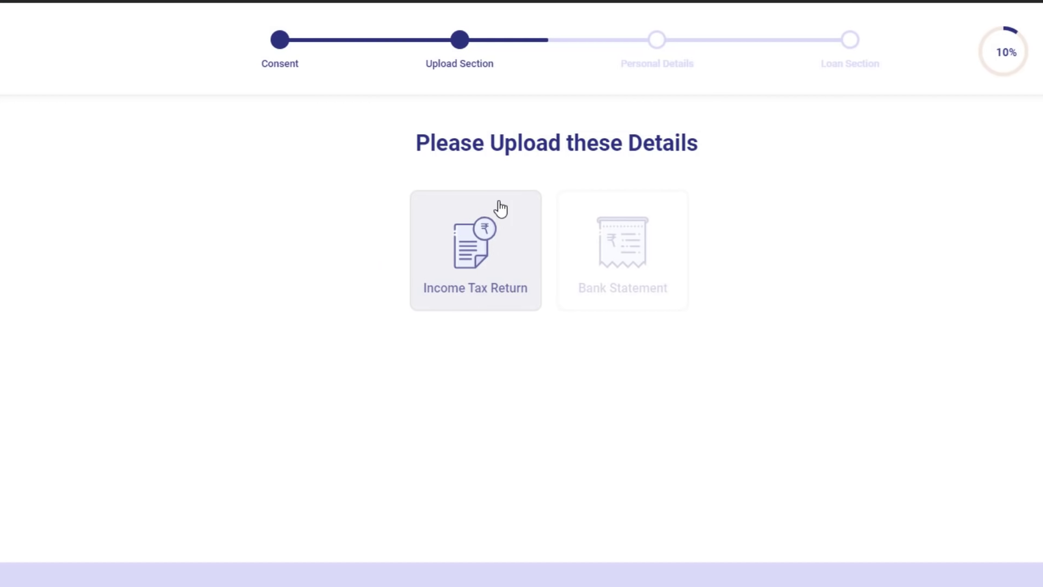
{"action": "left_click", "coordinate": [485, 248]}
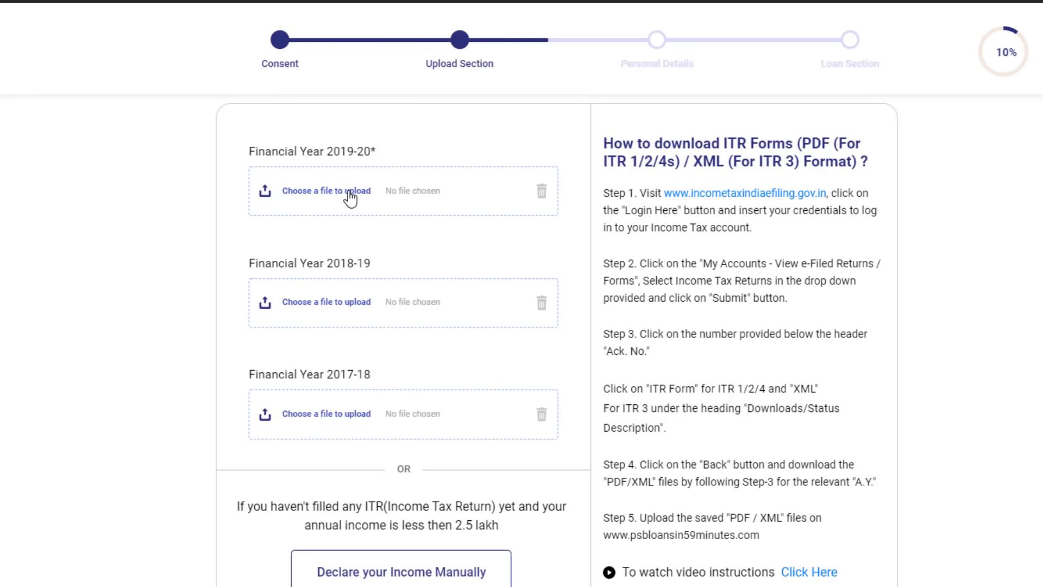
{"action": "left_click", "coordinate": [314, 199]}
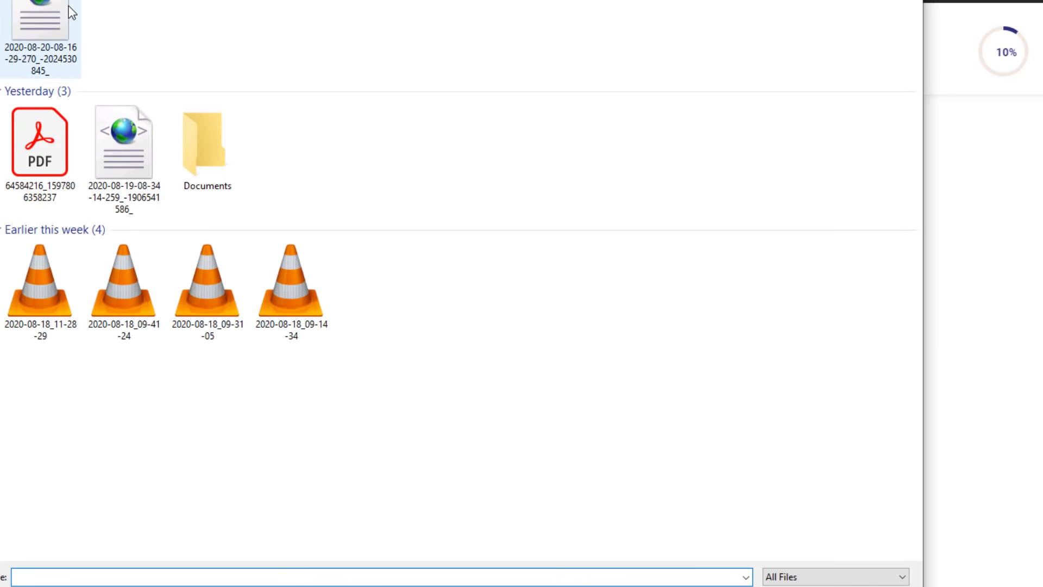
{"action": "left_click", "coordinate": [54, 5]}
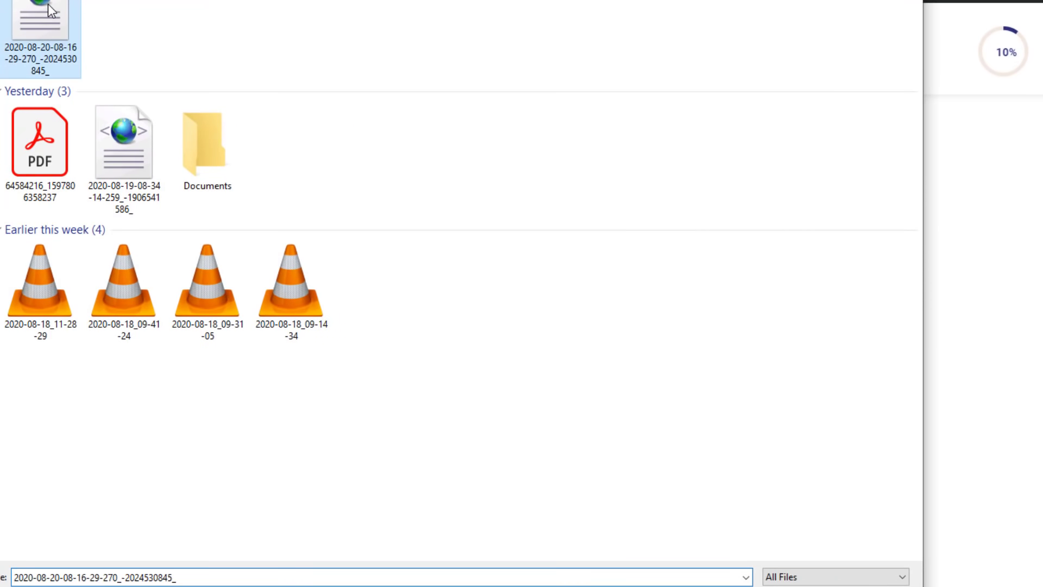
{"action": "key", "text": "Return"}
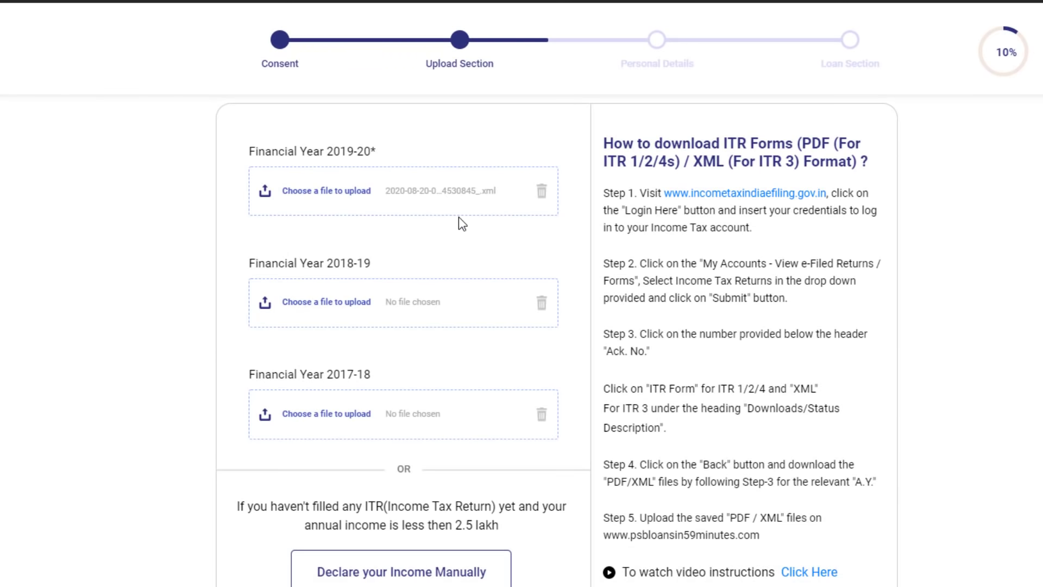
{"action": "scroll", "coordinate": [458, 328], "scroll_direction": "down", "scroll_amount": 3}
{"action": "scroll", "coordinate": [566, 376], "scroll_direction": "down", "scroll_amount": 3}
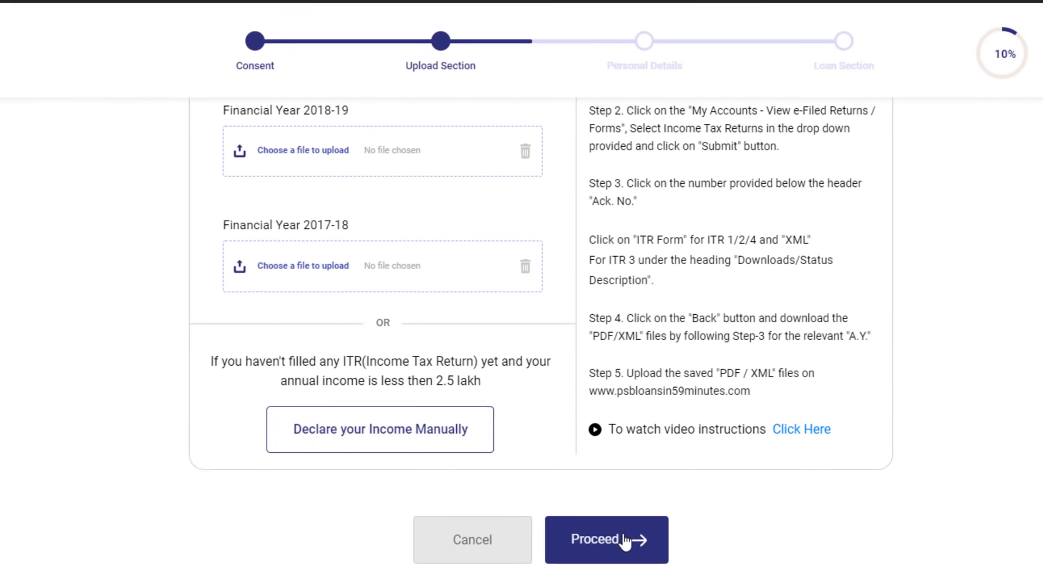
{"action": "left_click", "coordinate": [625, 540]}
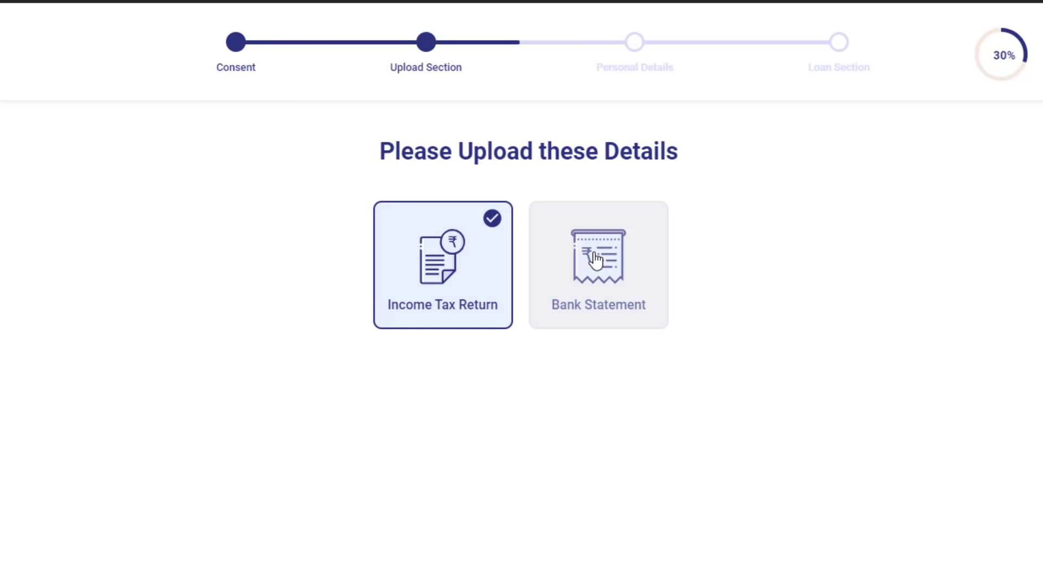
Step: Open the bank statement upload and set the bank to HDFC Bank India with the account held since January 2020
{"action": "left_click", "coordinate": [626, 269]}
{"action": "left_click", "coordinate": [356, 291]}
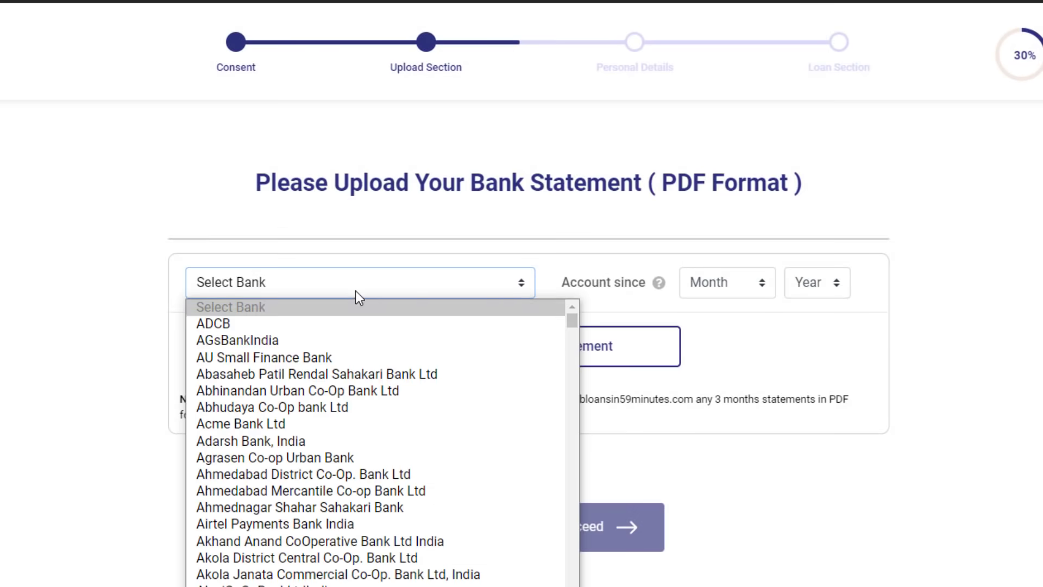
{"action": "type", "text": "hd"}
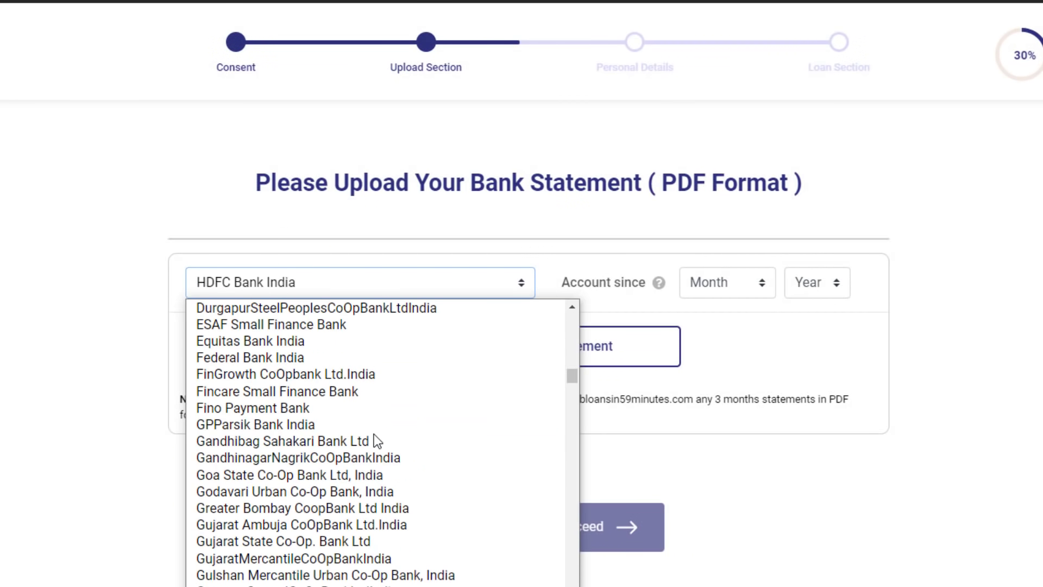
{"action": "key", "text": "Return"}
{"action": "left_click", "coordinate": [724, 286]}
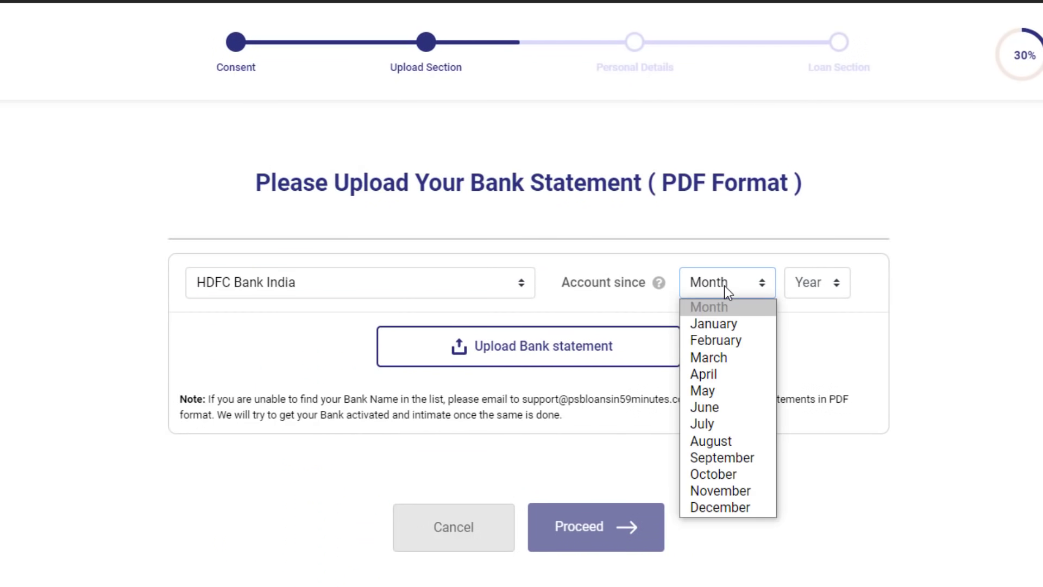
{"action": "left_click", "coordinate": [725, 324]}
{"action": "left_click", "coordinate": [806, 291]}
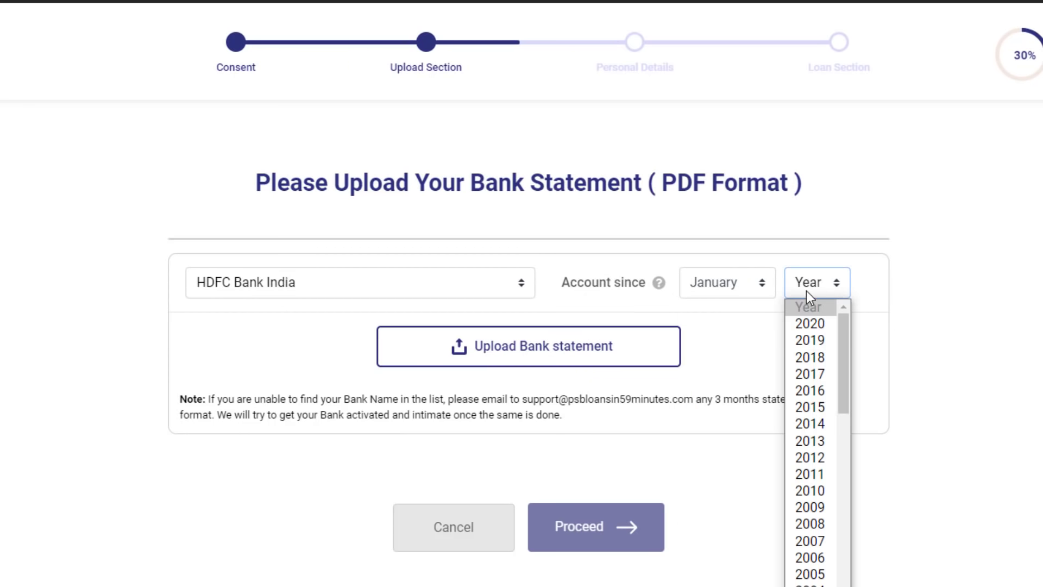
{"action": "left_click", "coordinate": [806, 321]}
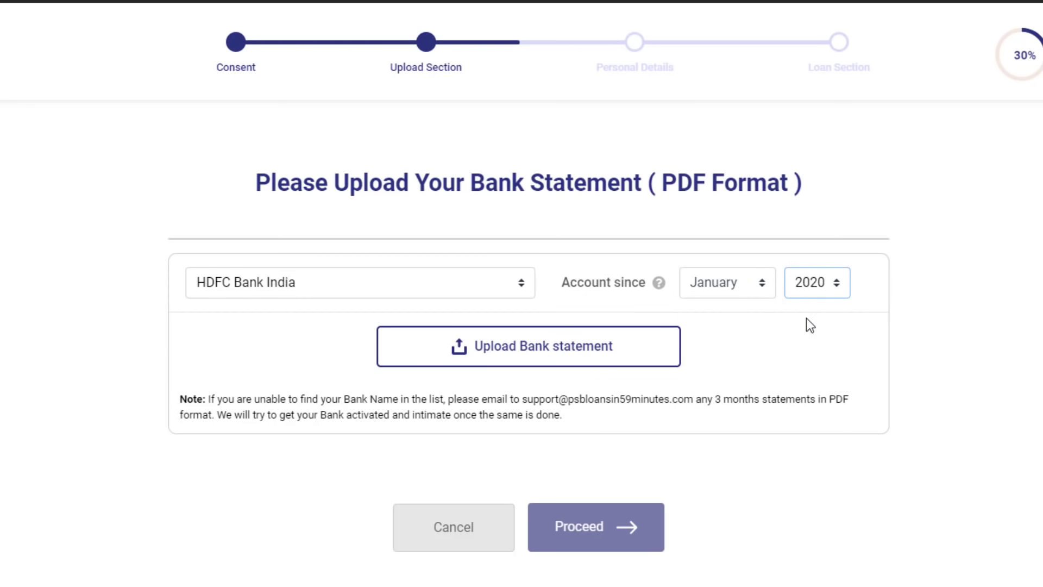
Step: Upload the bank statement PDF, mark the account as not a salary account, and submit it
{"action": "left_click", "coordinate": [517, 354]}
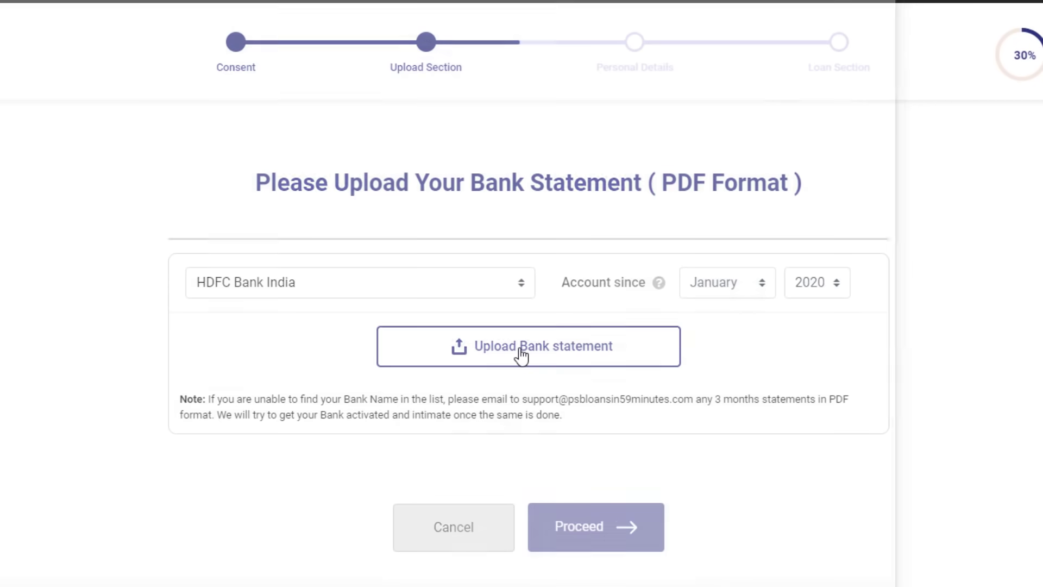
{"action": "left_click", "coordinate": [13, 33]}
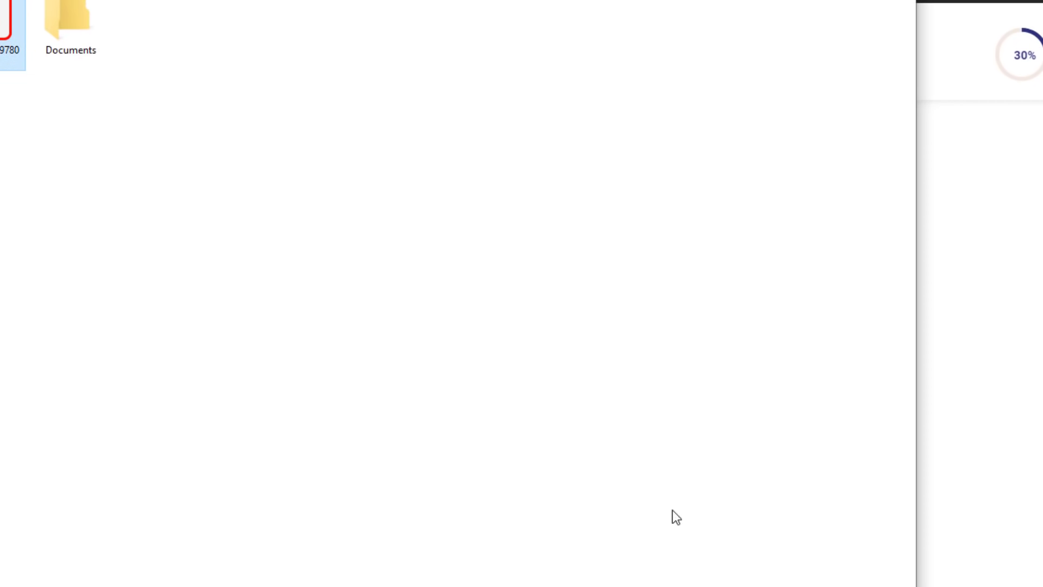
{"action": "key", "text": "Return"}
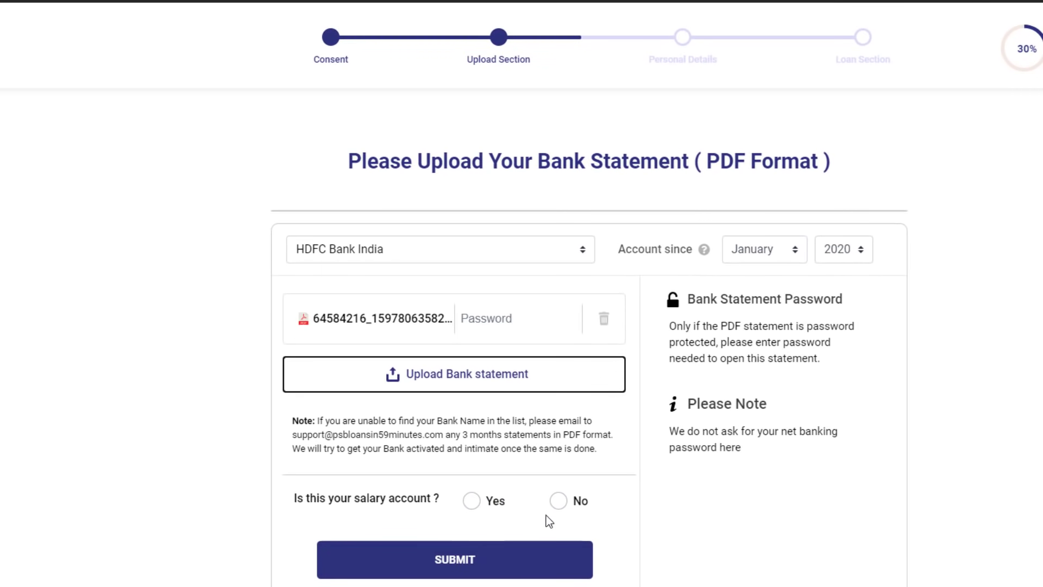
{"action": "left_click", "coordinate": [559, 501]}
{"action": "left_click", "coordinate": [501, 563]}
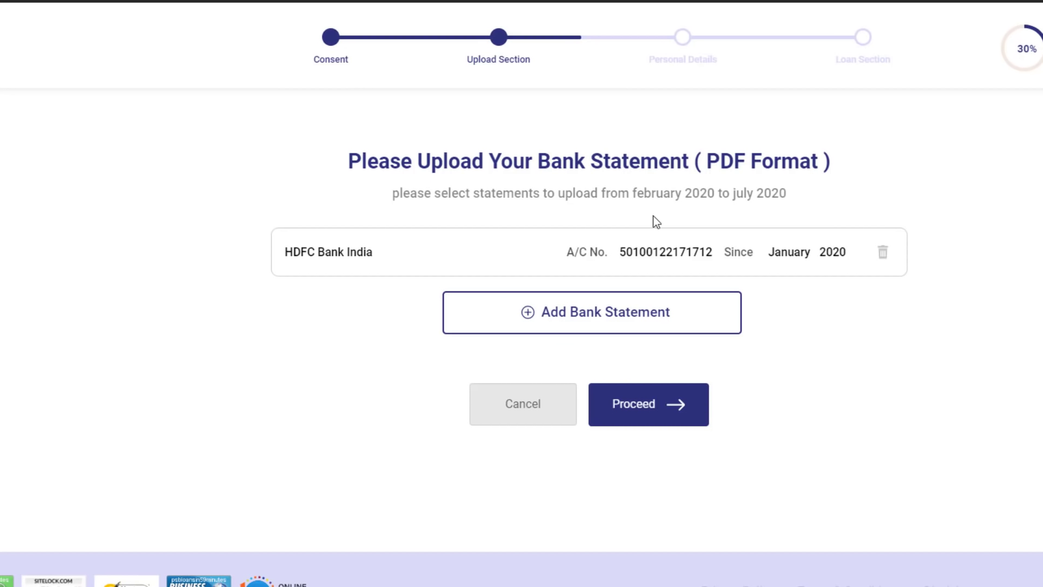
Step: Confirm going ahead with the uploaded bank statement and continue to the personal details section
{"action": "left_click", "coordinate": [670, 410]}
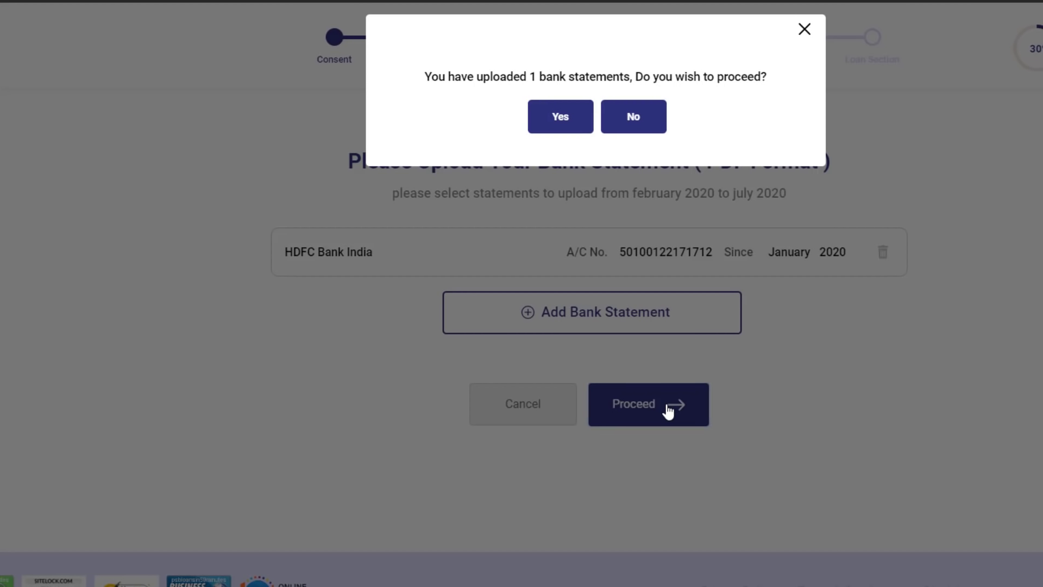
{"action": "left_click", "coordinate": [561, 117]}
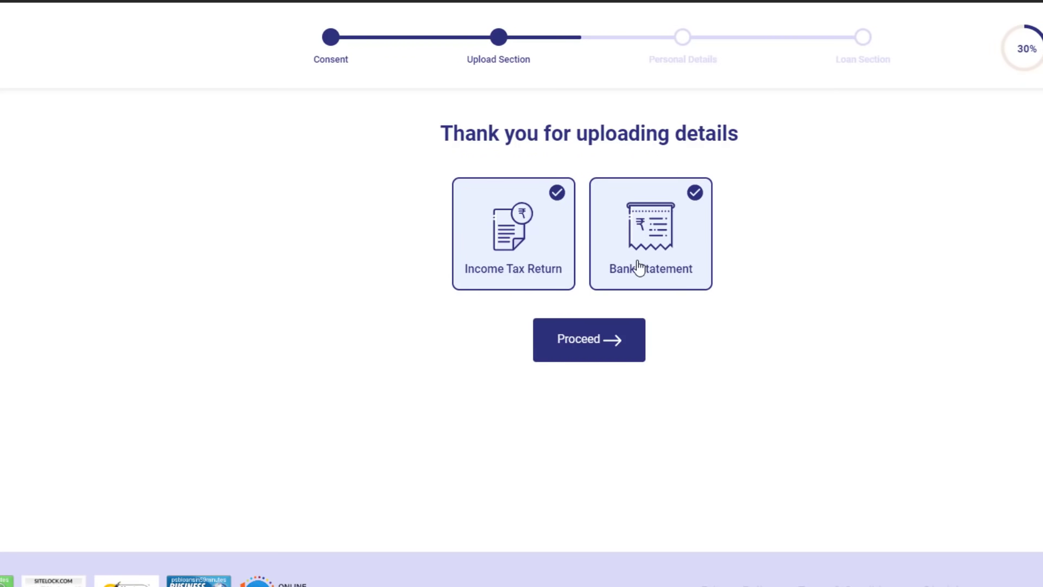
{"action": "left_click", "coordinate": [613, 347]}
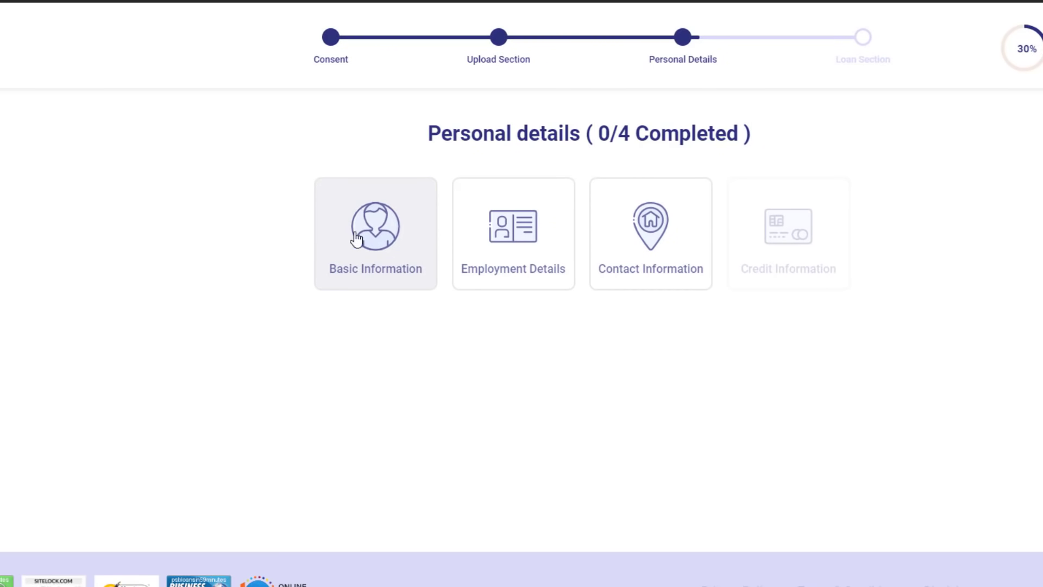
Step: In the Basic Information form, set the salutation to Mr., the gender to Male and the category to General
{"action": "left_click", "coordinate": [374, 237]}
{"action": "left_click", "coordinate": [373, 255]}
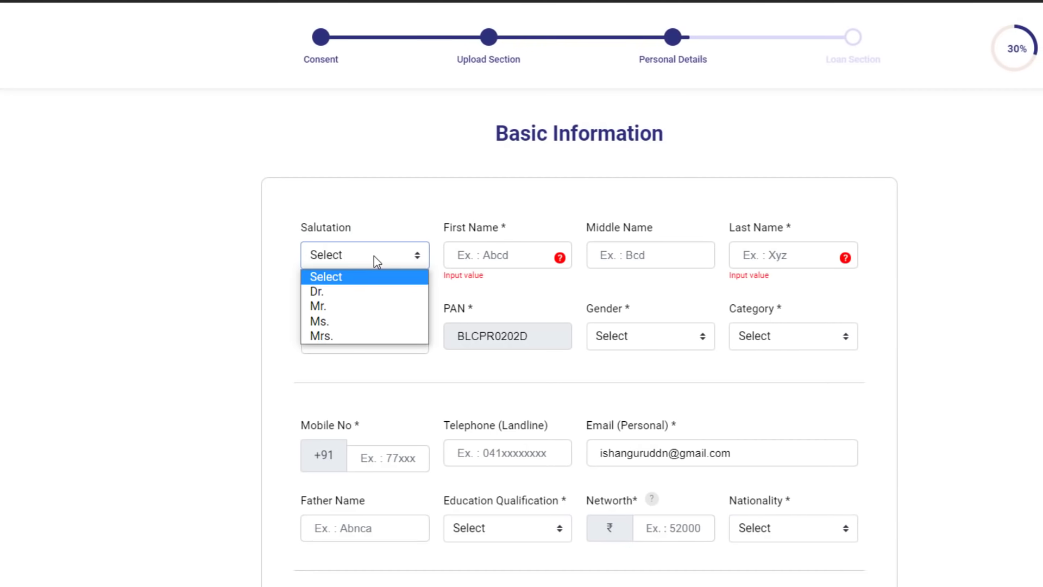
{"action": "left_click", "coordinate": [362, 308]}
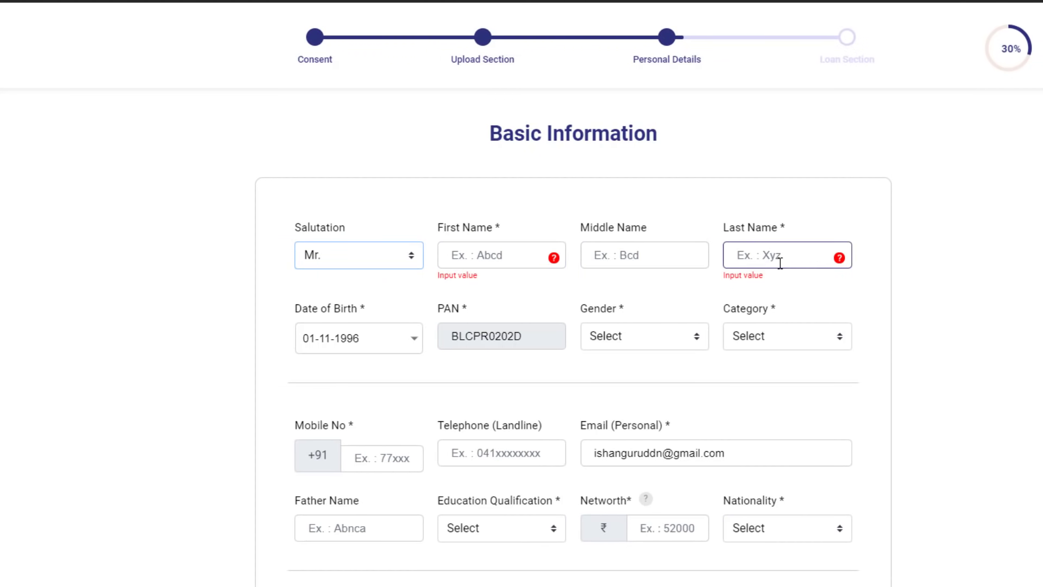
{"action": "scroll", "coordinate": [355, 261], "scroll_direction": "down", "scroll_amount": 1}
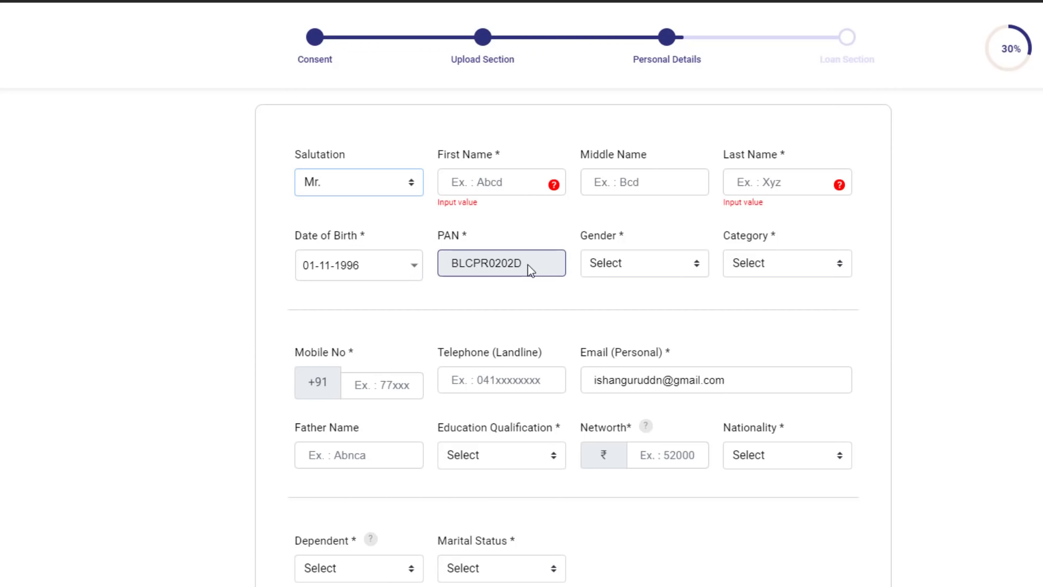
{"action": "left_click", "coordinate": [644, 268]}
{"action": "left_click", "coordinate": [626, 298]}
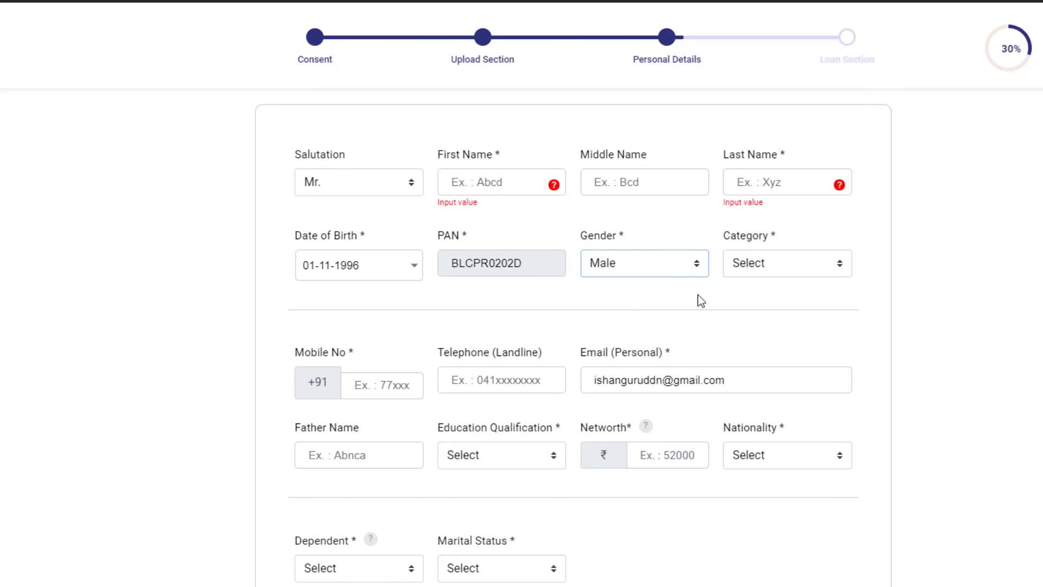
{"action": "left_click", "coordinate": [771, 262]}
{"action": "left_click", "coordinate": [771, 297]}
Step: Set the education qualification to Post Graduate and the nationality to Resident India in the Basic Information form
{"action": "scroll", "coordinate": [519, 289], "scroll_direction": "down", "scroll_amount": 1}
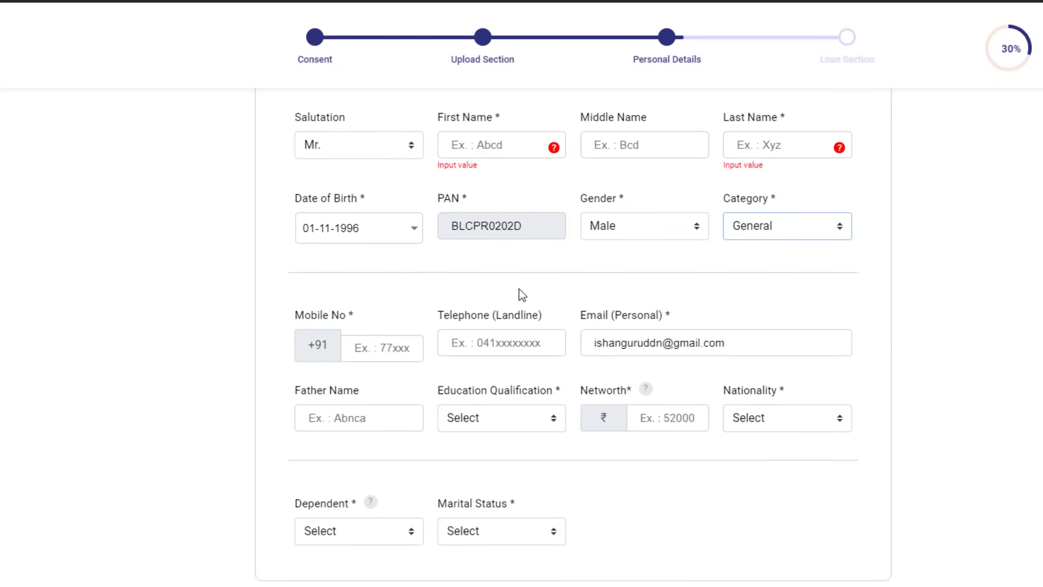
{"action": "scroll", "coordinate": [519, 290], "scroll_direction": "down", "scroll_amount": 2}
{"action": "left_click", "coordinate": [388, 240]}
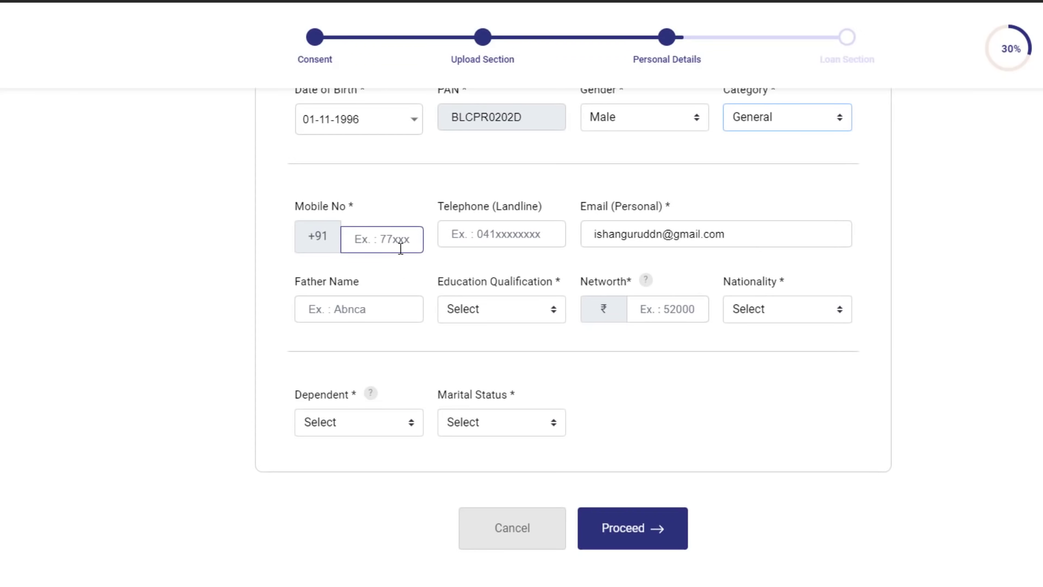
{"action": "left_click", "coordinate": [666, 231]}
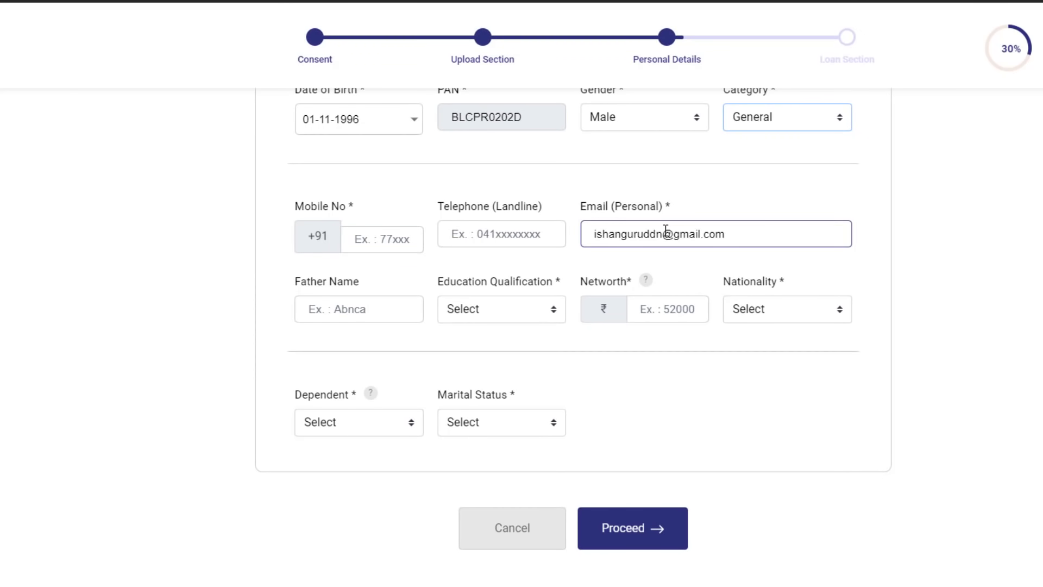
{"action": "left_click", "coordinate": [351, 308]}
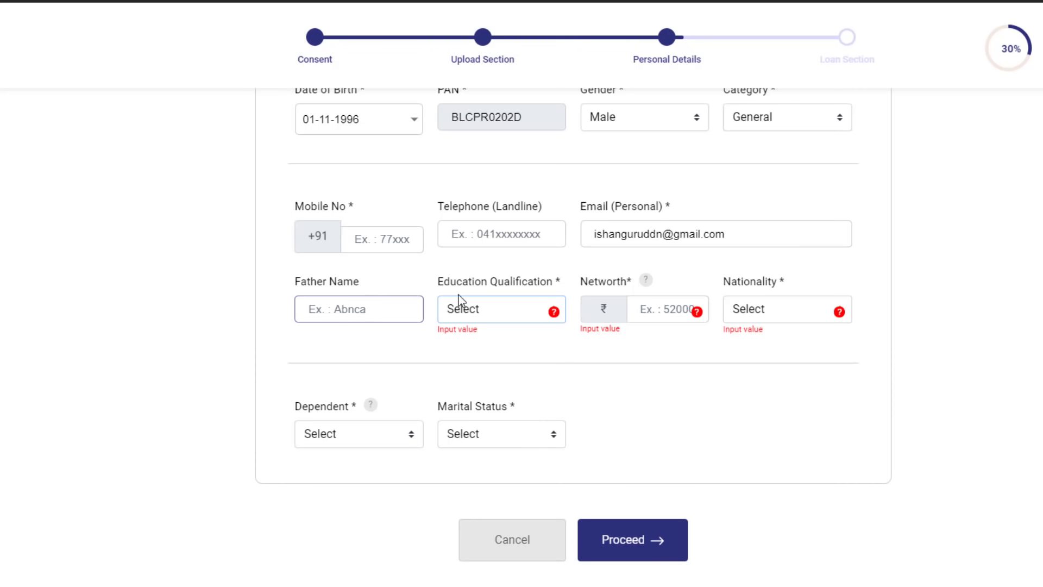
{"action": "left_click", "coordinate": [516, 309]}
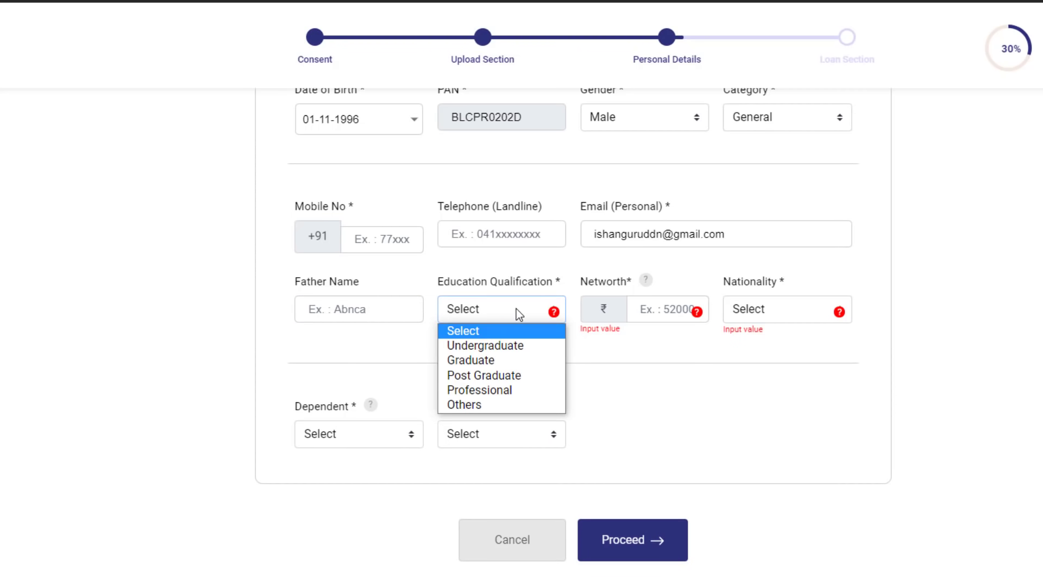
{"action": "left_click", "coordinate": [514, 375]}
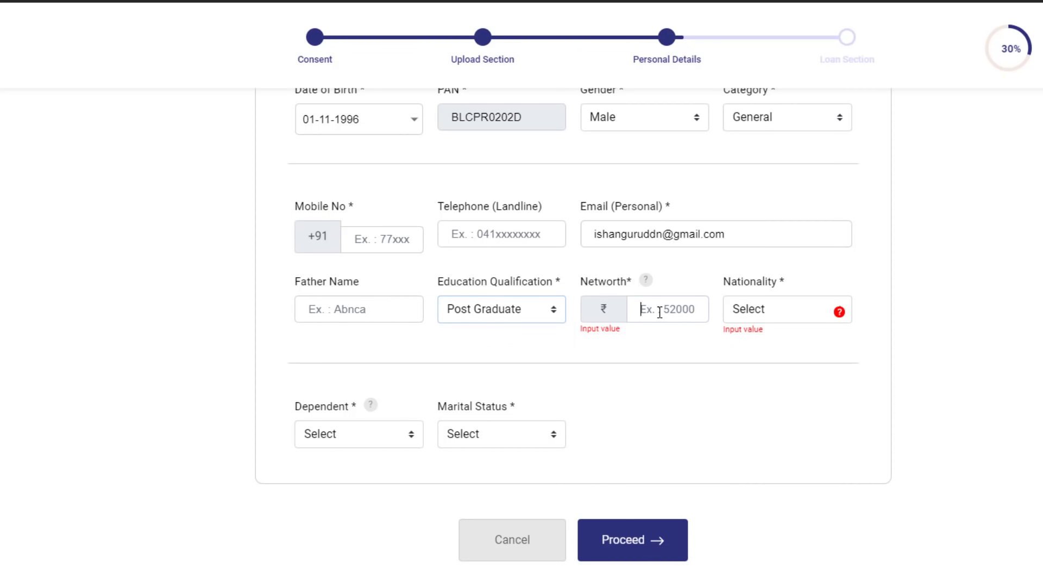
{"action": "left_click", "coordinate": [640, 308]}
{"action": "left_click", "coordinate": [758, 315]}
{"action": "left_click", "coordinate": [775, 348]}
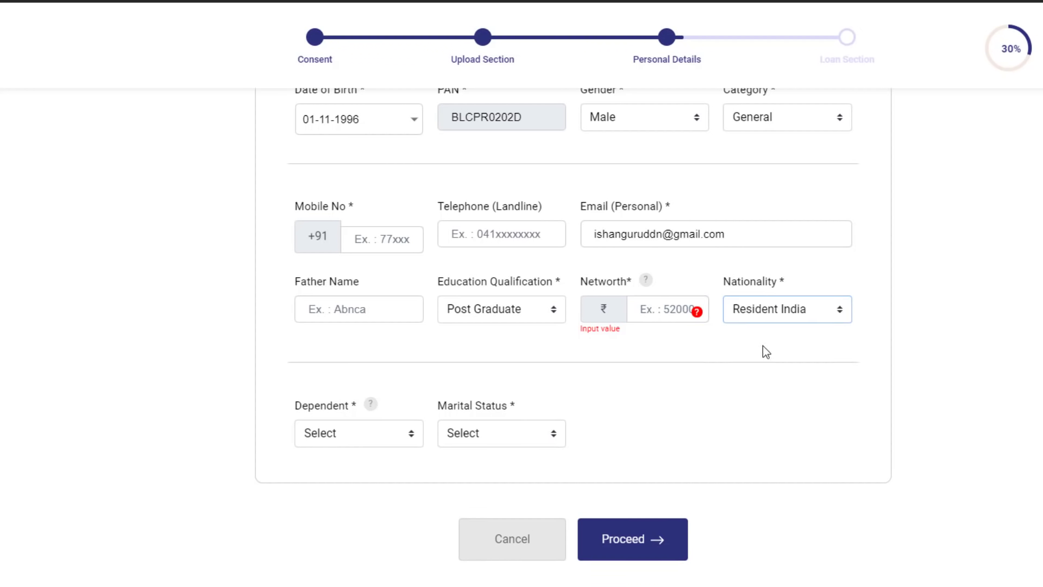
Step: Set the dependents to 3 and the marital status to Unmarried, and submit the Basic Information form
{"action": "scroll", "coordinate": [354, 358], "scroll_direction": "down", "scroll_amount": 2}
{"action": "left_click", "coordinate": [354, 358]}
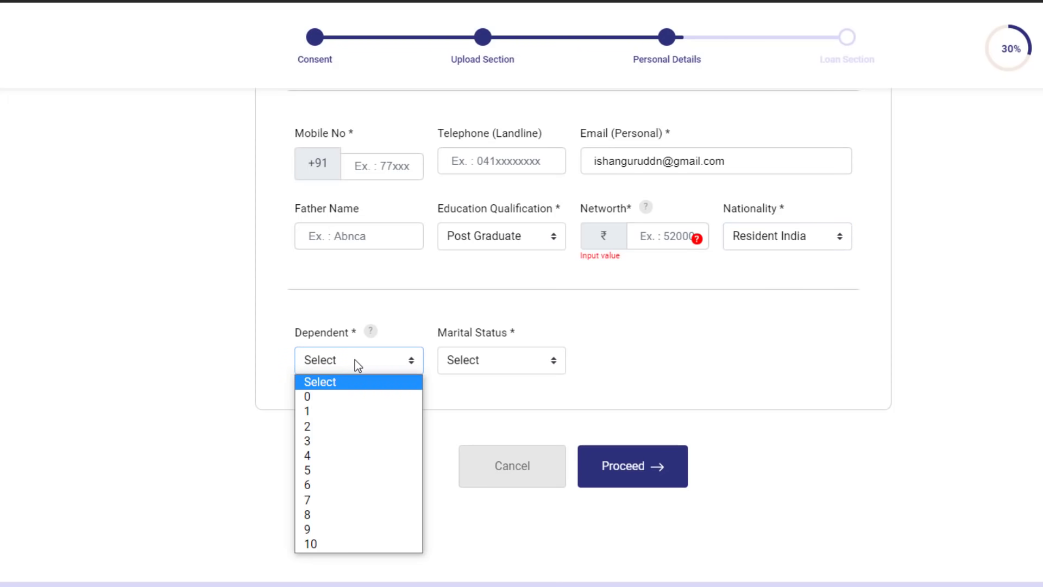
{"action": "left_click", "coordinate": [353, 439]}
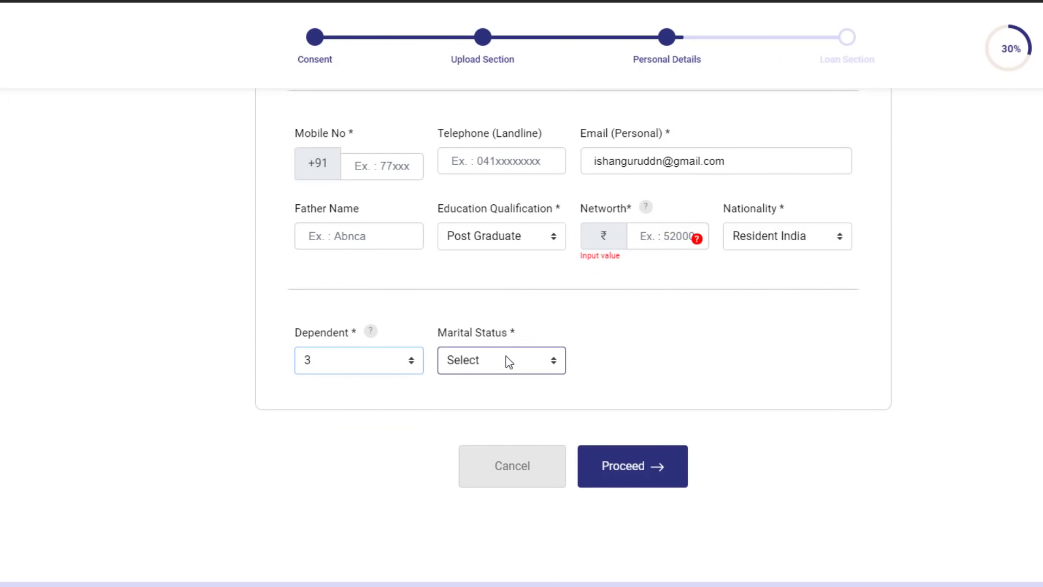
{"action": "left_click", "coordinate": [507, 361]}
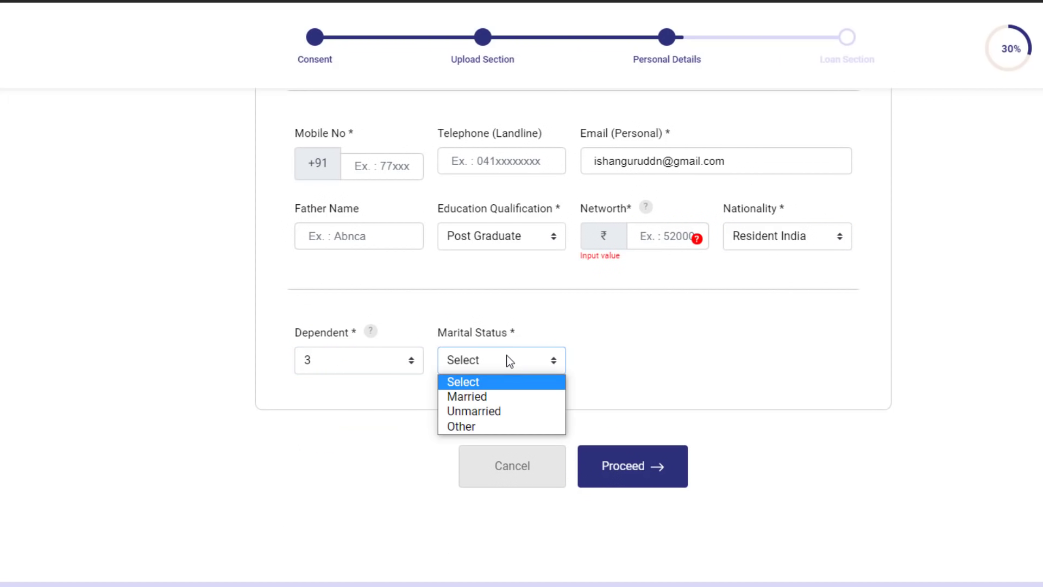
{"action": "left_click", "coordinate": [502, 412]}
{"action": "left_click", "coordinate": [637, 466]}
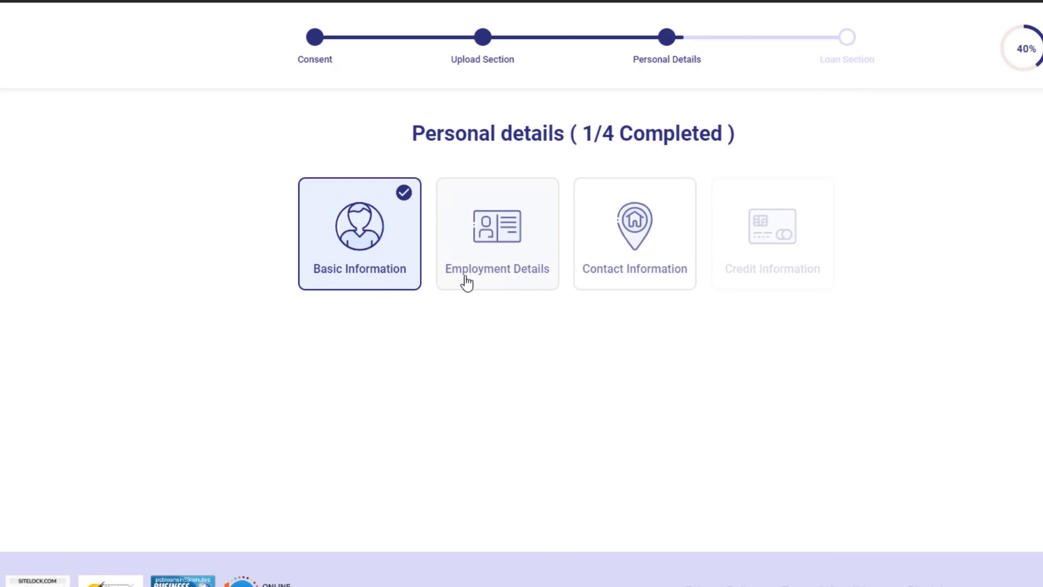
Step: Open the Employment Details and set the employment type to Self Employed - Professional with Others as the type of organisation
{"action": "left_click", "coordinate": [496, 242]}
{"action": "left_click", "coordinate": [355, 255]}
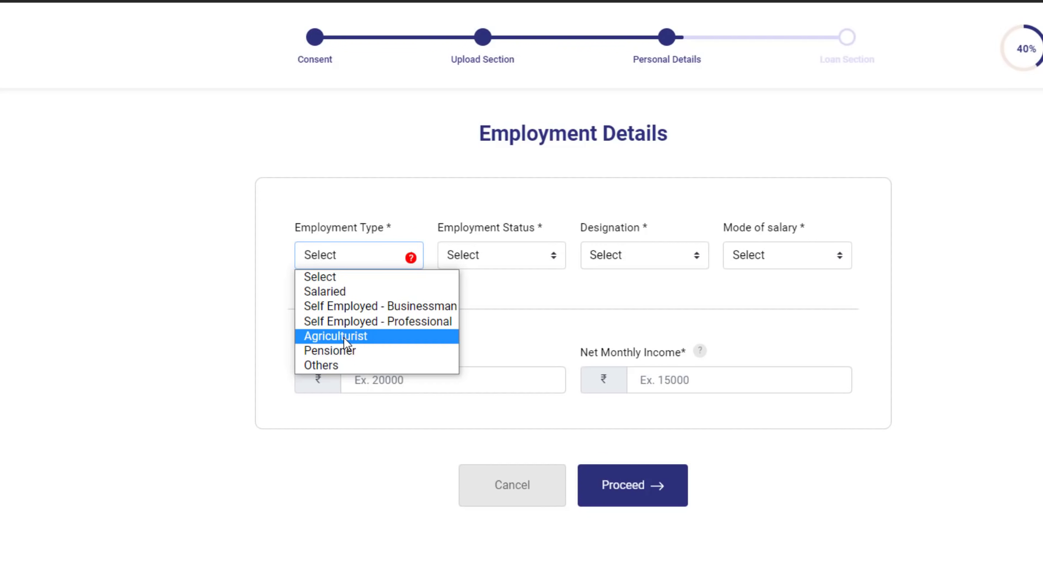
{"action": "left_click", "coordinate": [388, 322]}
{"action": "left_click", "coordinate": [500, 258]}
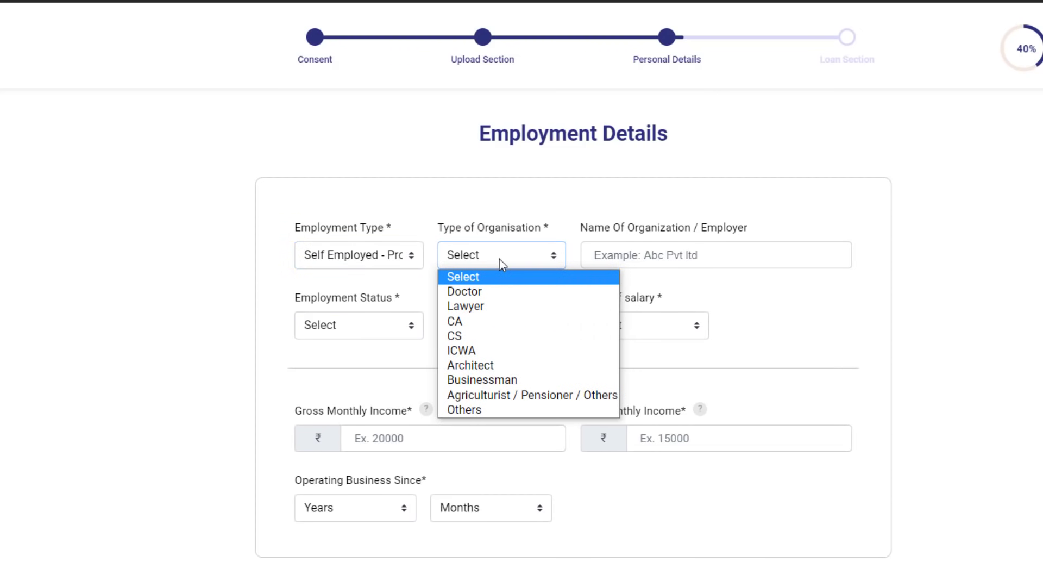
{"action": "left_click", "coordinate": [487, 411]}
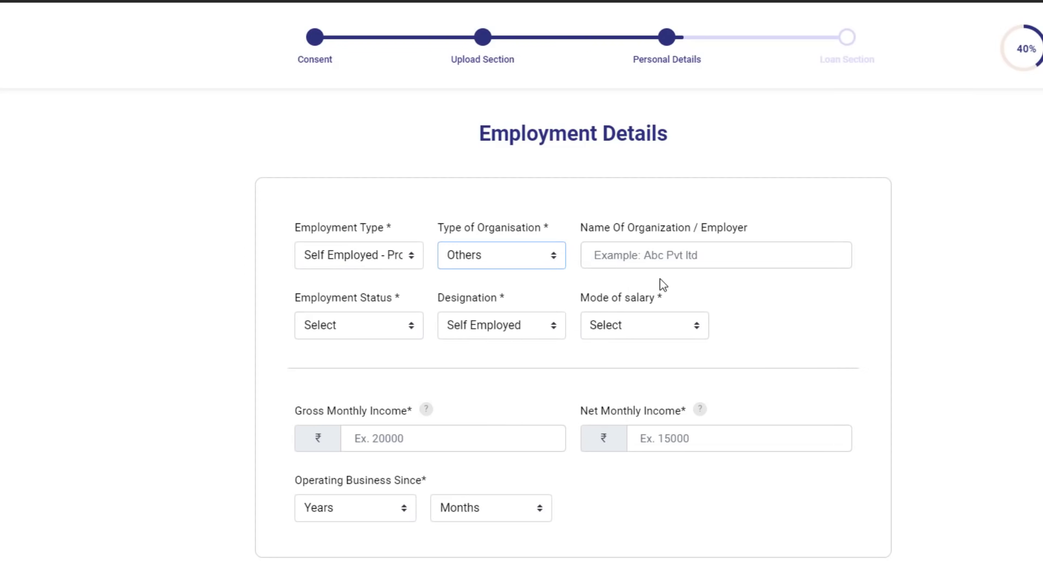
Step: Enter Advertising Professional as the organization name and set the employment status to Regular
{"action": "left_click", "coordinate": [673, 255]}
{"action": "type", "text": "Advertising Professional"}
{"action": "left_click", "coordinate": [387, 322]}
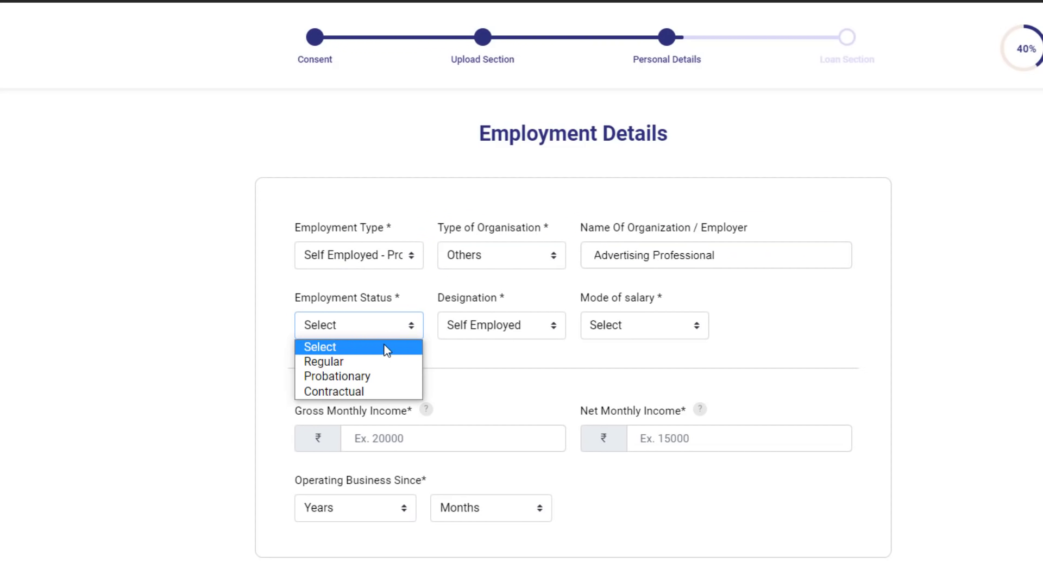
{"action": "left_click", "coordinate": [379, 360]}
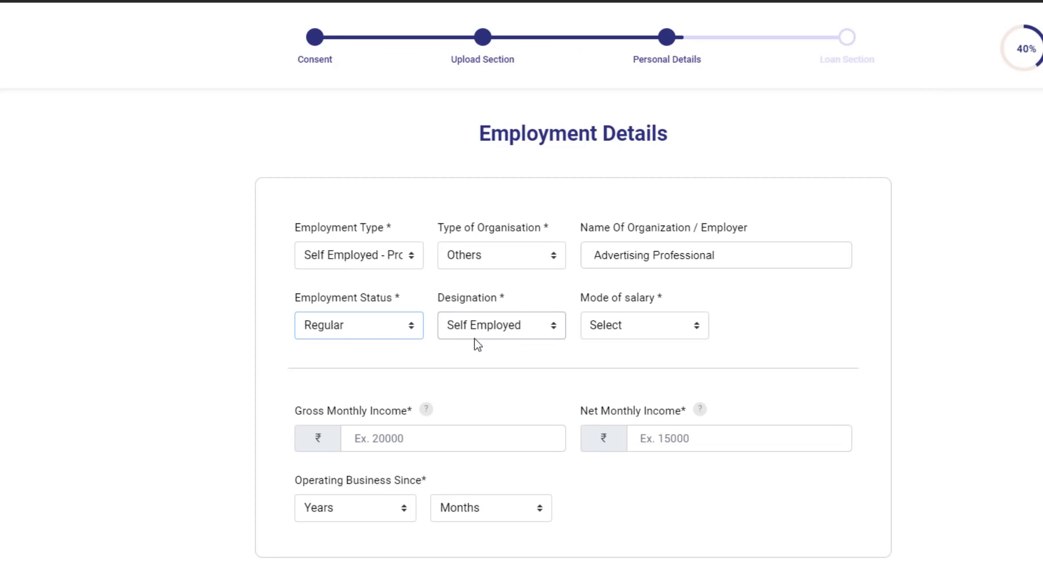
Step: Select Self Employed as the designation and Direct in account as the mode of salary
{"action": "left_click", "coordinate": [498, 332]}
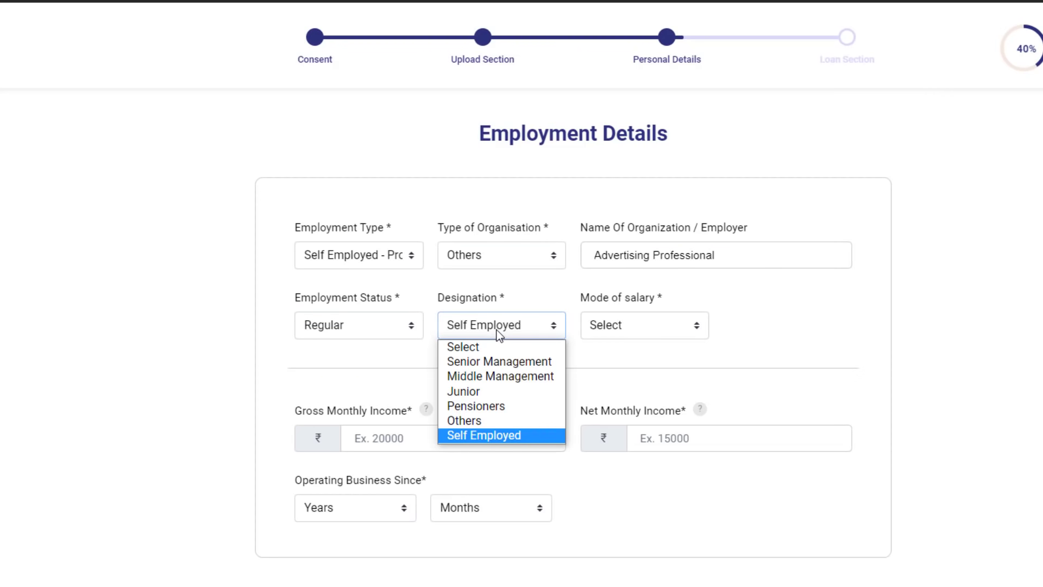
{"action": "left_click", "coordinate": [508, 436]}
{"action": "left_click", "coordinate": [627, 327]}
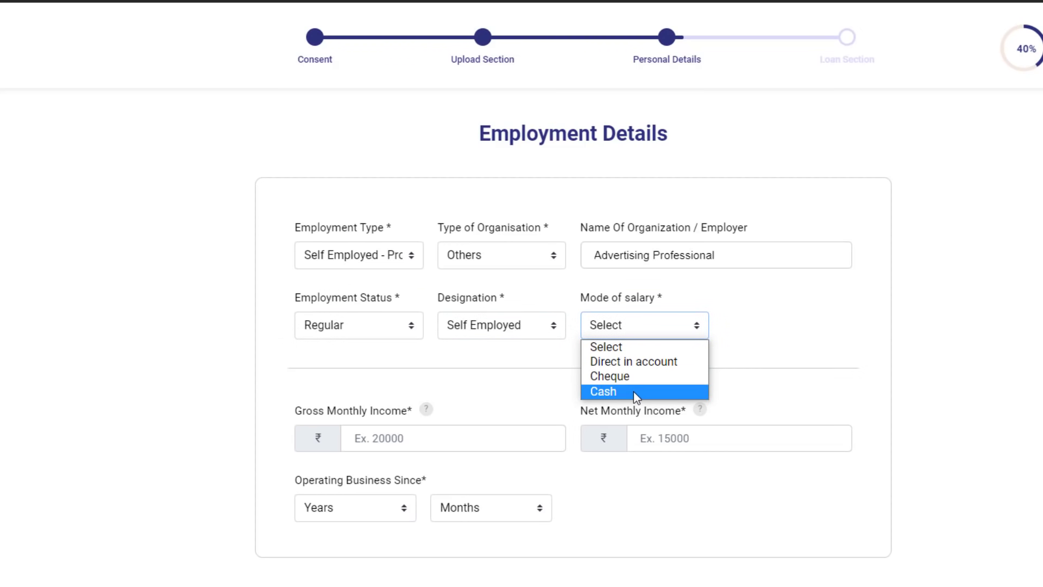
{"action": "left_click", "coordinate": [639, 363]}
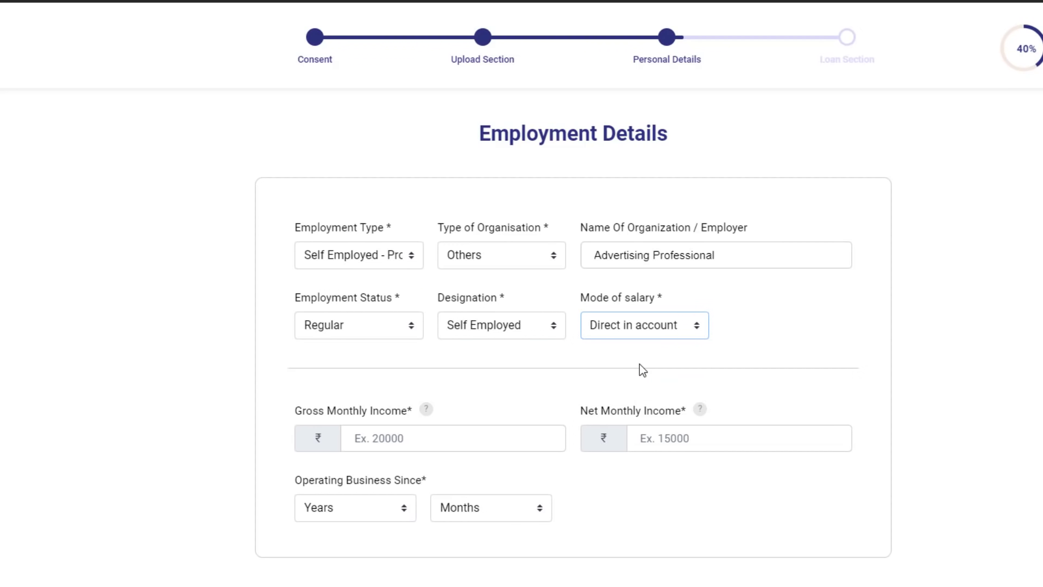
Step: Set the business as operating since March 2014 and submit the Employment Details form
{"action": "scroll", "coordinate": [641, 370], "scroll_direction": "down", "scroll_amount": 2}
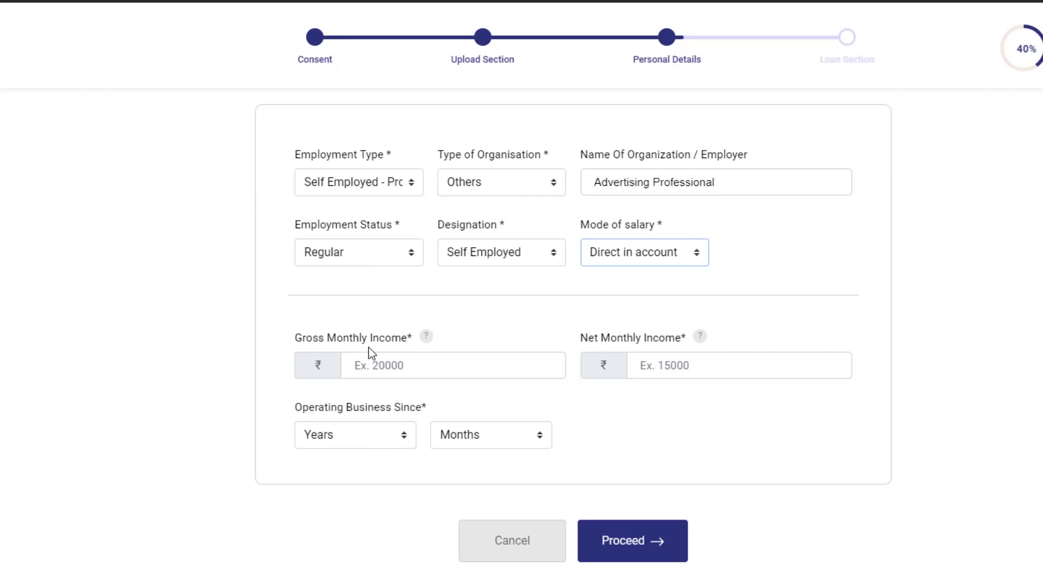
{"action": "left_click", "coordinate": [397, 367]}
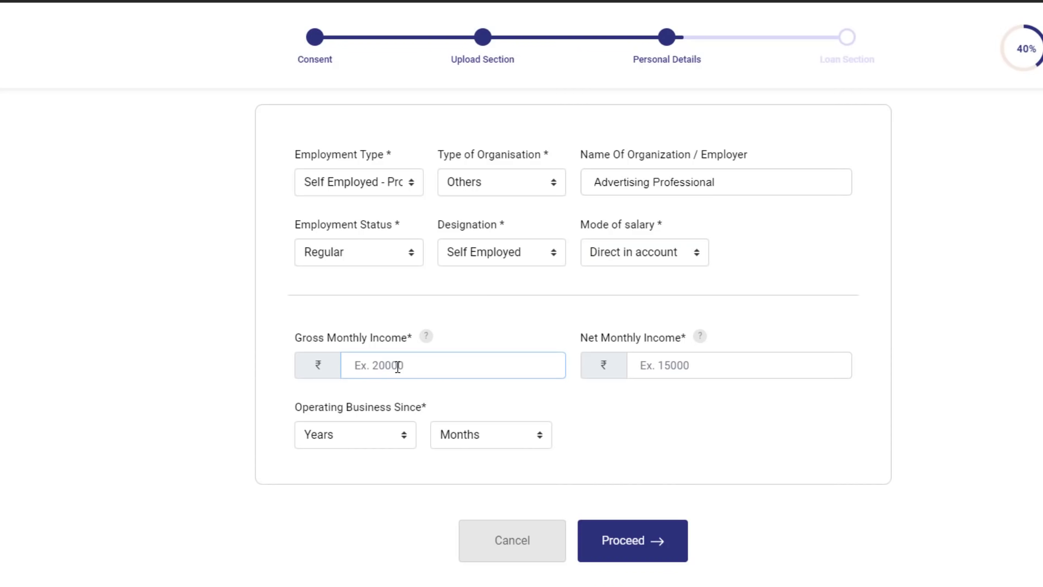
{"action": "left_click", "coordinate": [670, 367]}
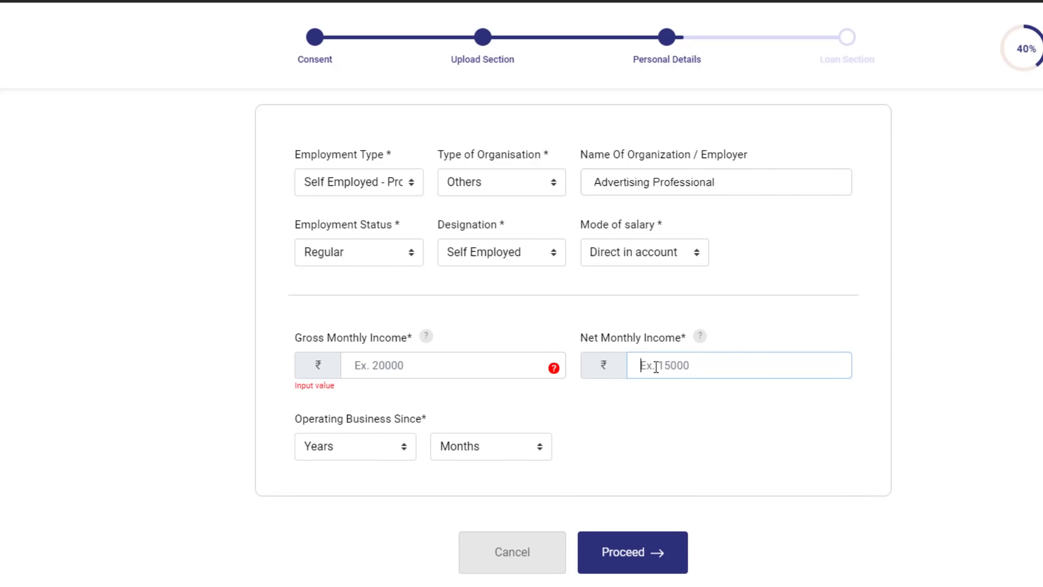
{"action": "left_click", "coordinate": [381, 451]}
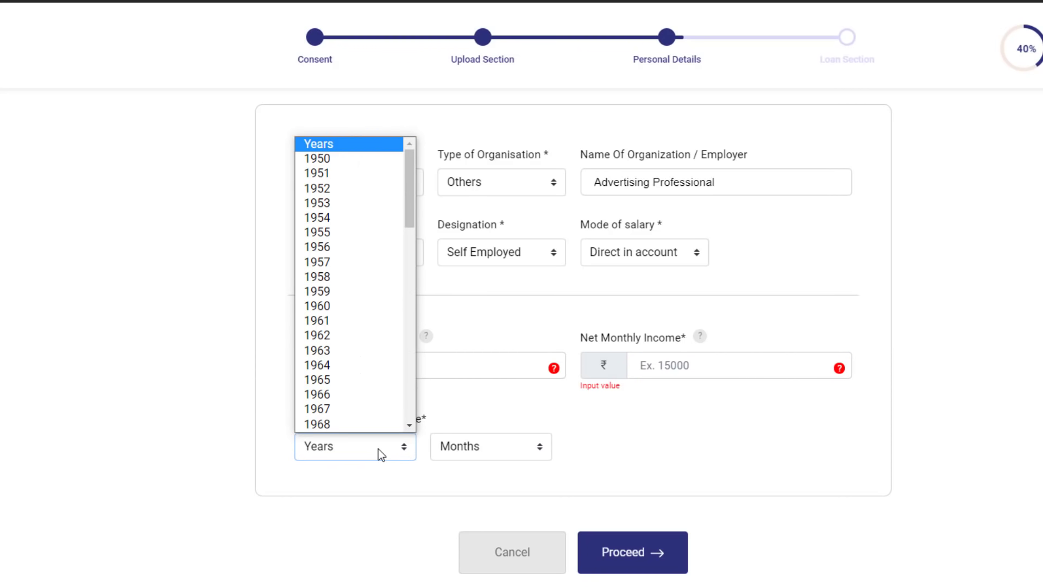
{"action": "scroll", "coordinate": [373, 356], "scroll_direction": "down", "scroll_amount": 12}
{"action": "left_click", "coordinate": [372, 355]}
{"action": "left_click", "coordinate": [476, 449]}
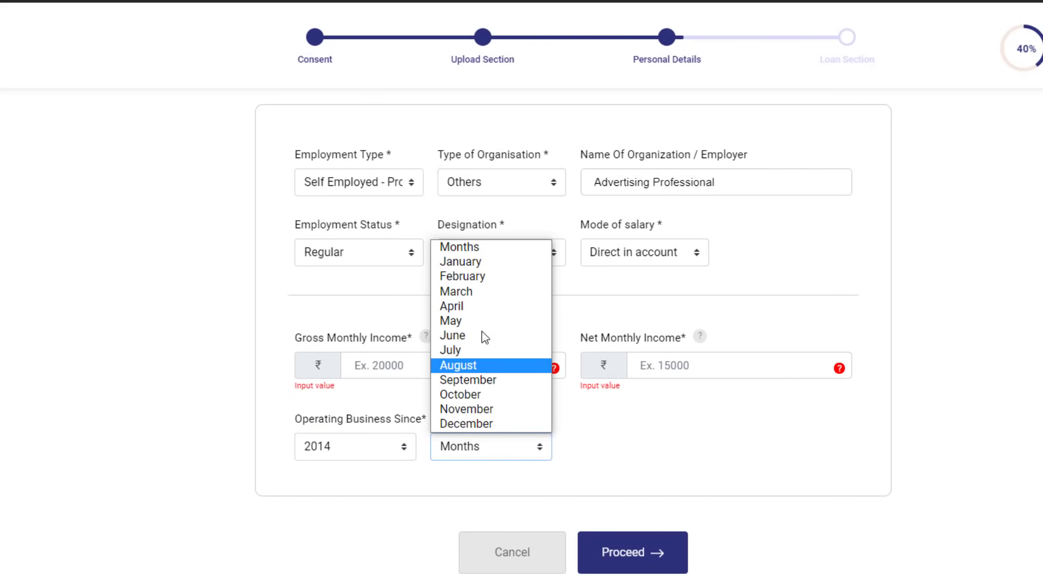
{"action": "left_click", "coordinate": [479, 291]}
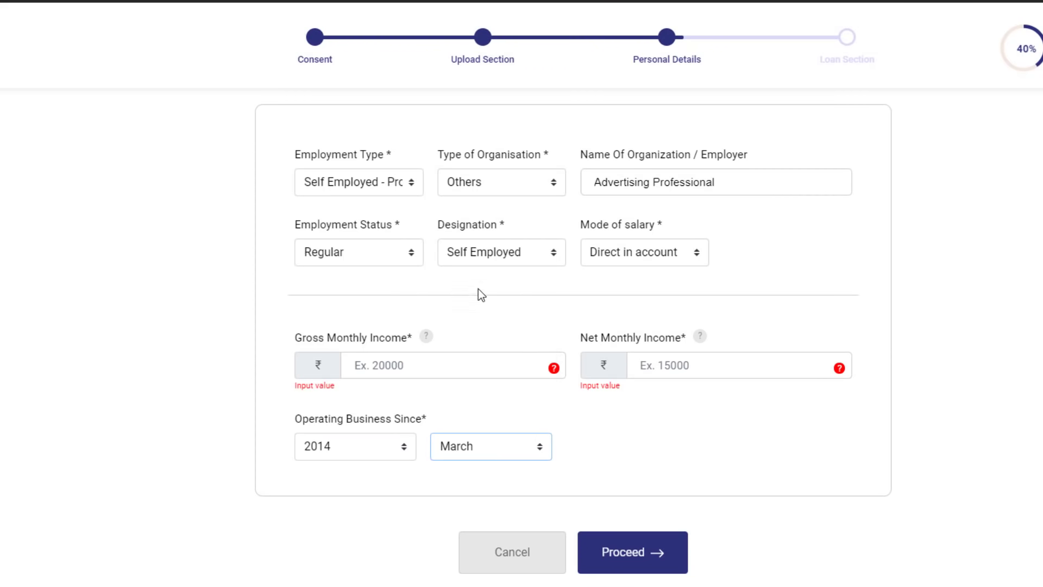
{"action": "left_click", "coordinate": [653, 554]}
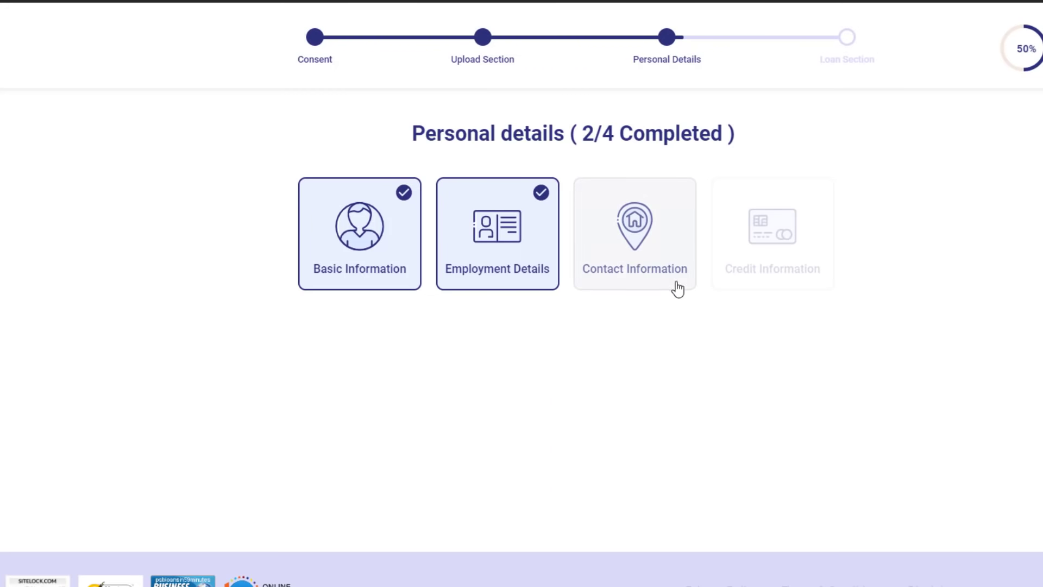
Step: Open the Contact Information form and select the applicant's city in the address section
{"action": "left_click", "coordinate": [657, 234]}
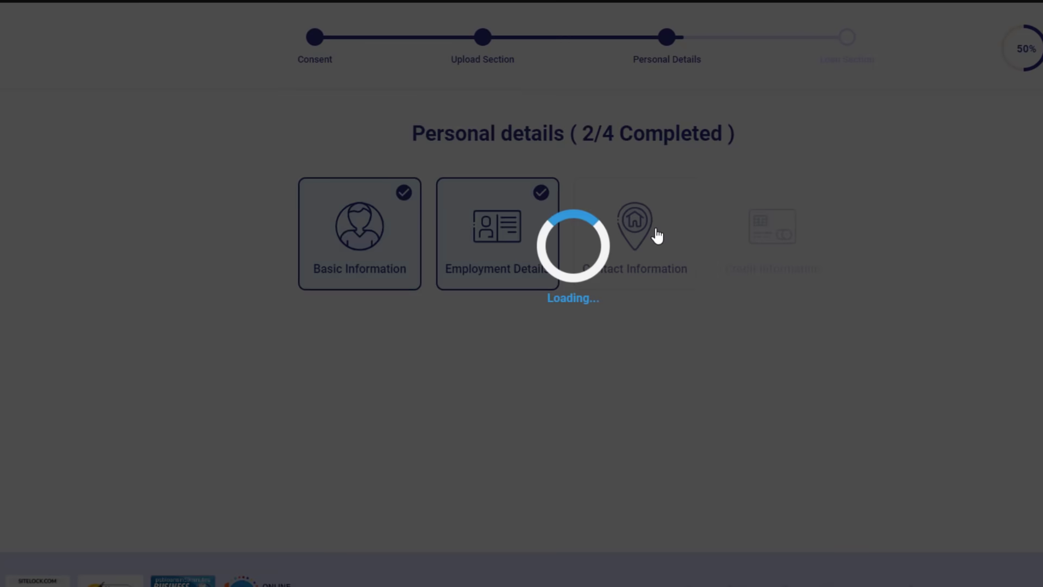
{"action": "left_click", "coordinate": [349, 140]}
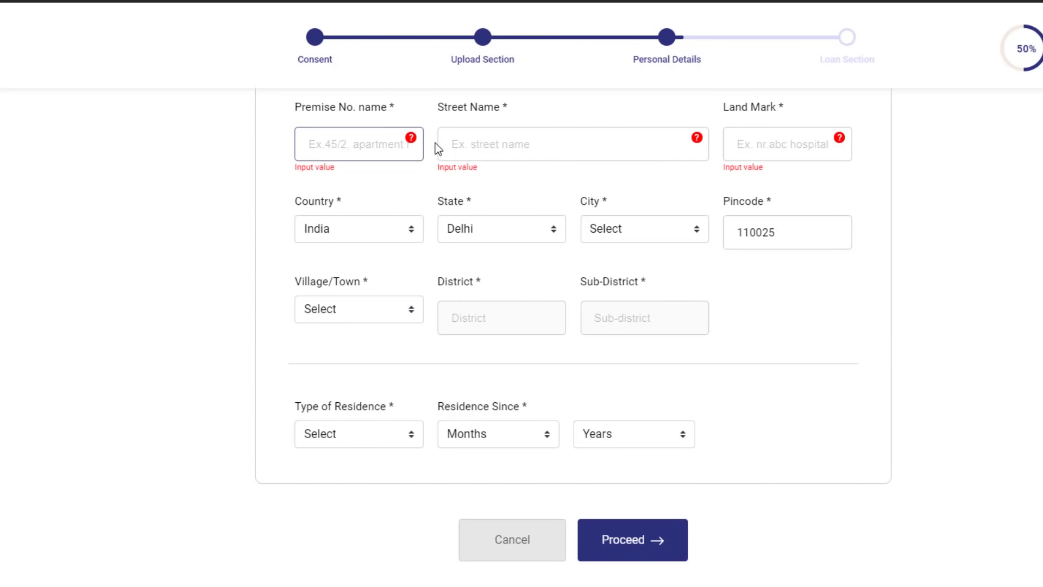
{"action": "left_click", "coordinate": [441, 143]}
{"action": "left_click", "coordinate": [775, 142]}
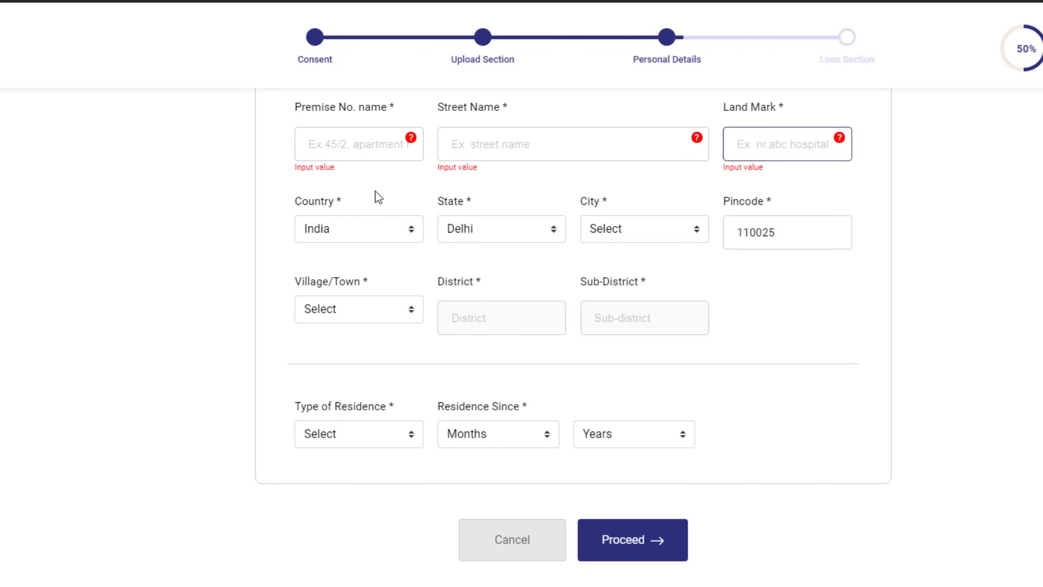
{"action": "left_click", "coordinate": [310, 225]}
{"action": "left_click", "coordinate": [462, 231]}
{"action": "left_click", "coordinate": [613, 234]}
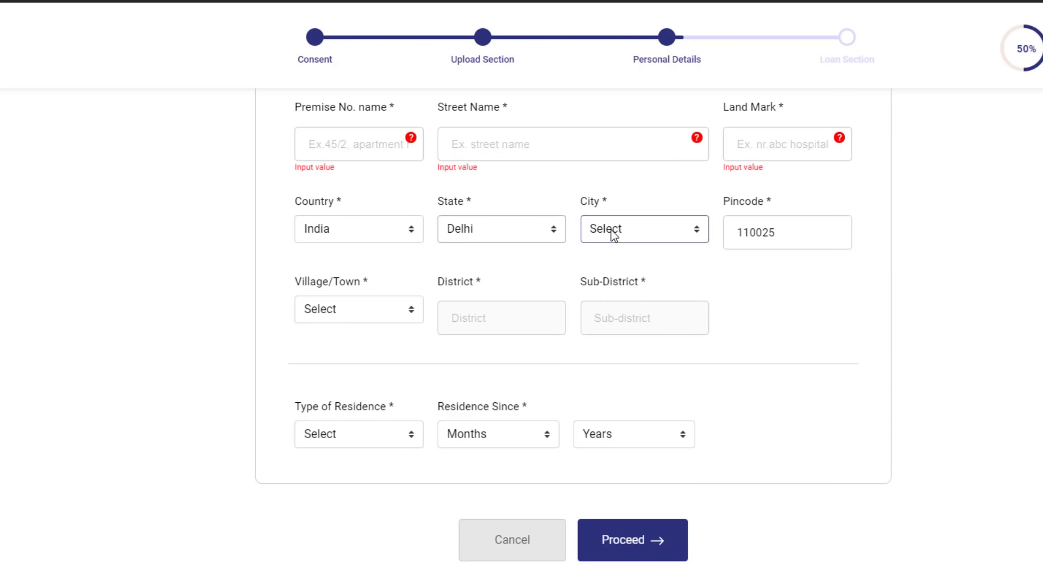
{"action": "left_click", "coordinate": [623, 278]}
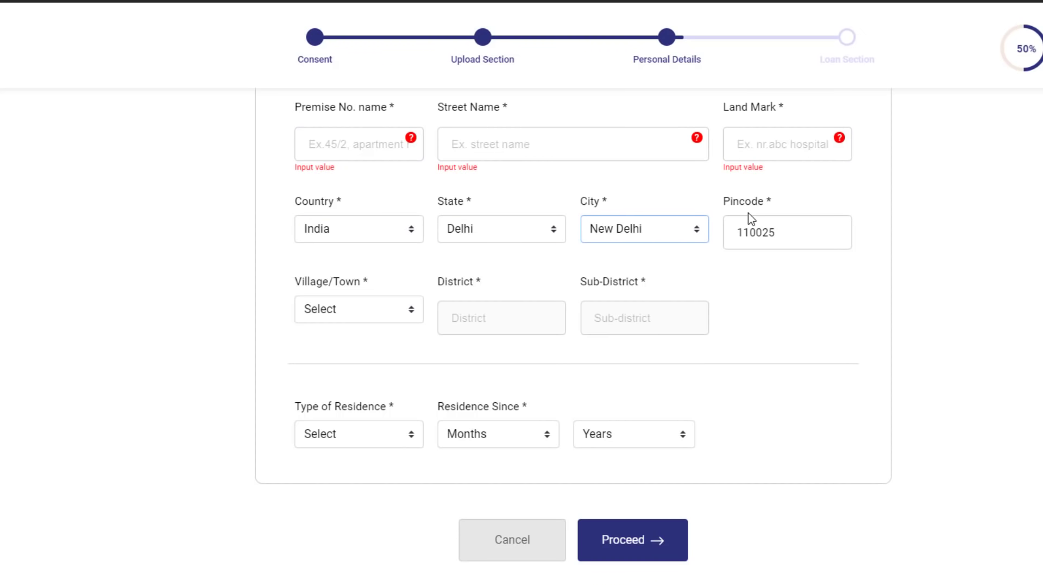
Step: Select the village or town of the applicant's address and set the type of residence to Owned
{"action": "left_click", "coordinate": [378, 310]}
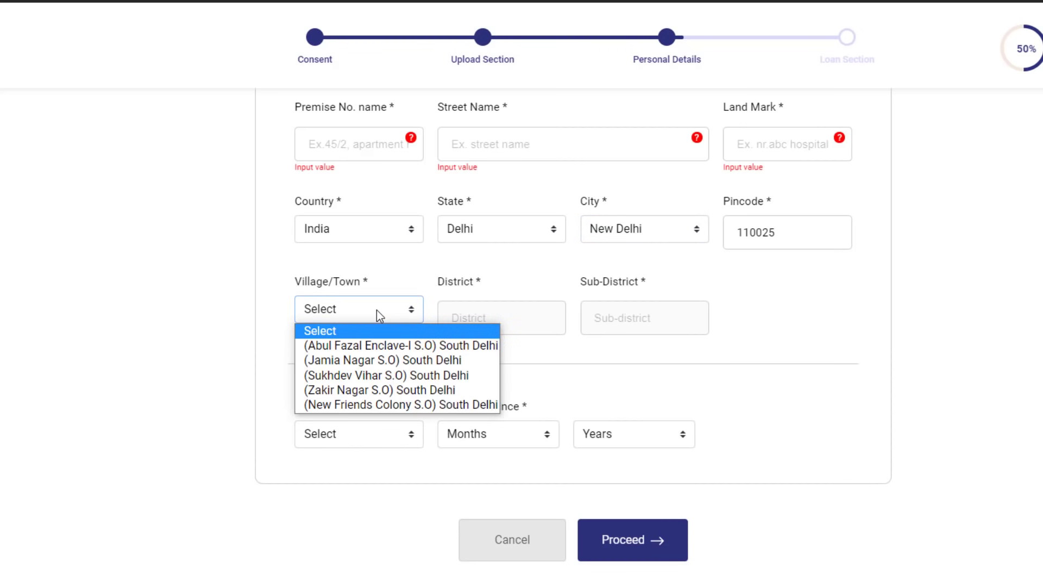
{"action": "left_click", "coordinate": [380, 359]}
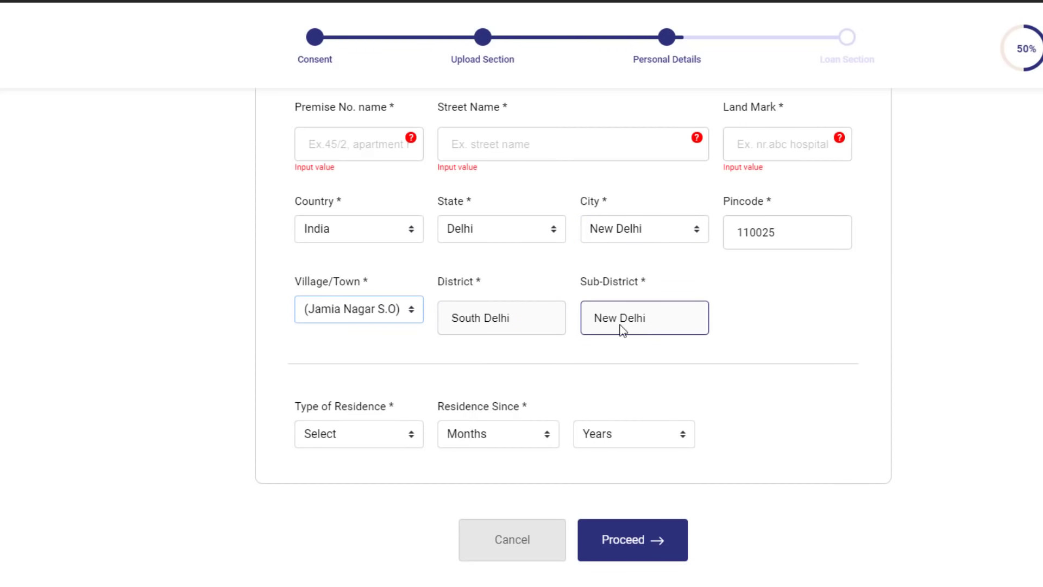
{"action": "left_click", "coordinate": [389, 434]}
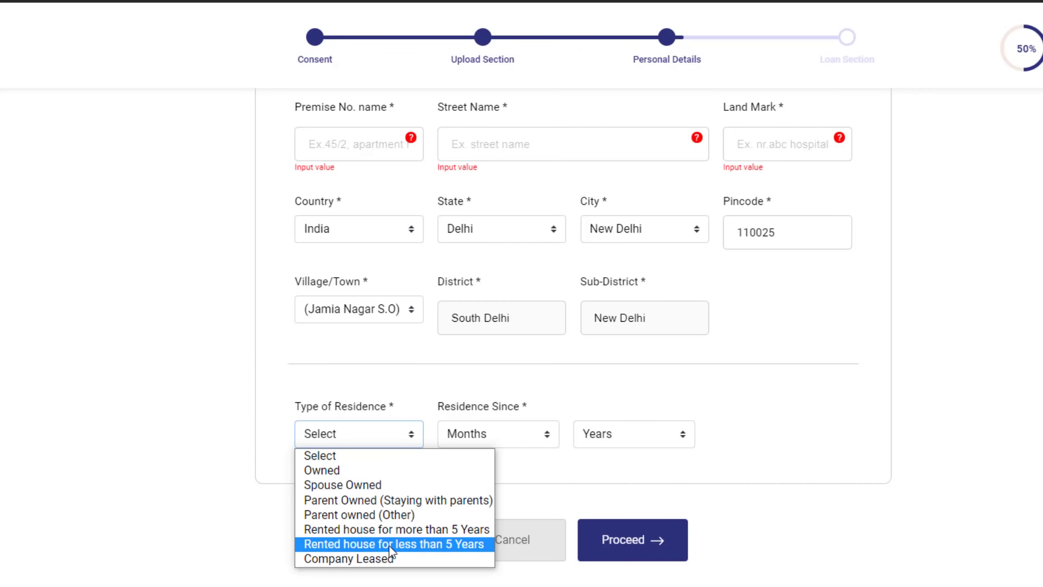
{"action": "left_click", "coordinate": [343, 475]}
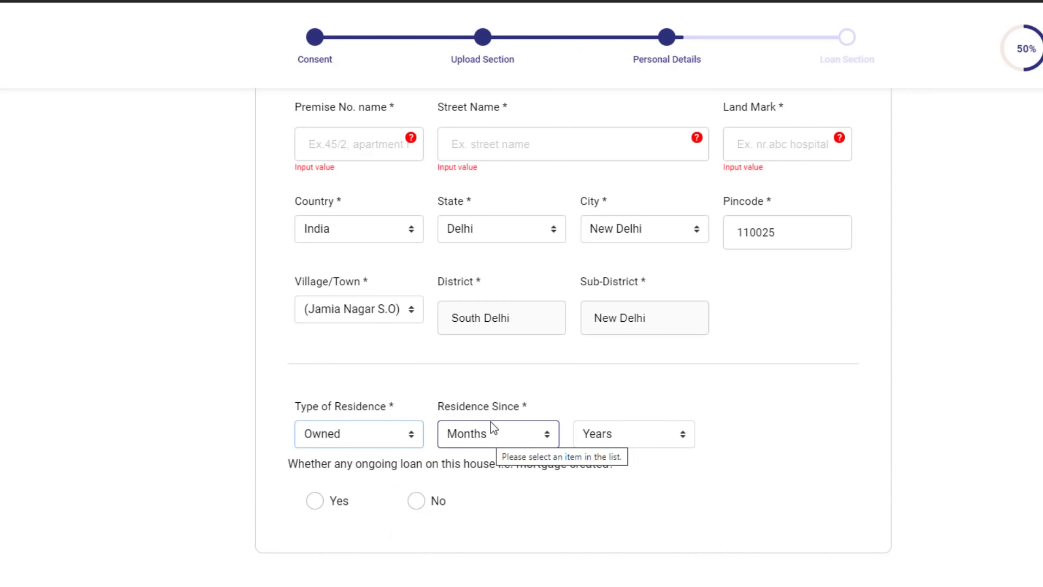
Step: Set the residence as held since March 2014, declare no ongoing loan on the house, and submit the Contact Information form
{"action": "scroll", "coordinate": [491, 421], "scroll_direction": "down", "scroll_amount": 1}
{"action": "left_click", "coordinate": [501, 362]}
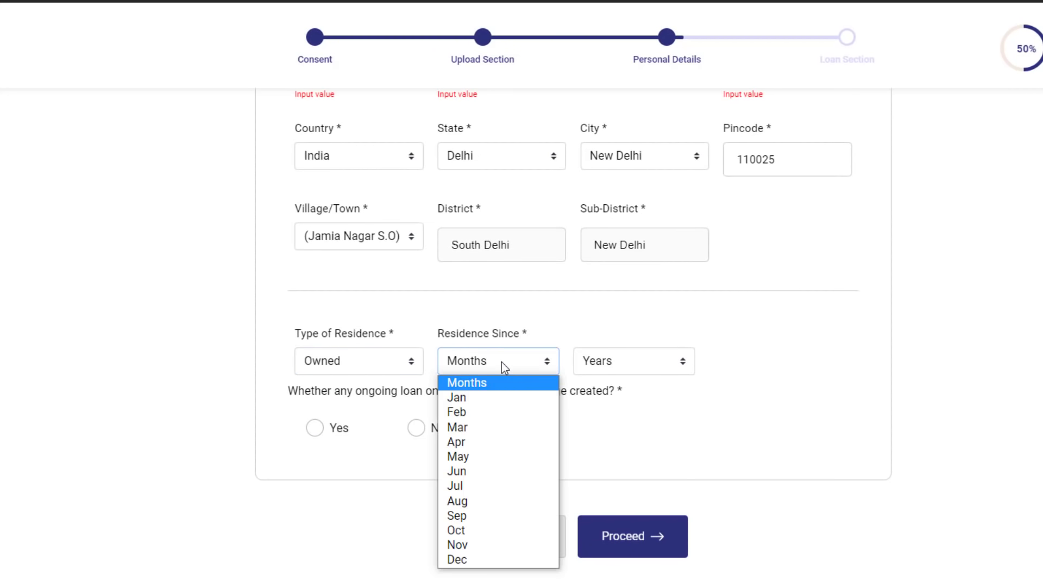
{"action": "left_click", "coordinate": [490, 429]}
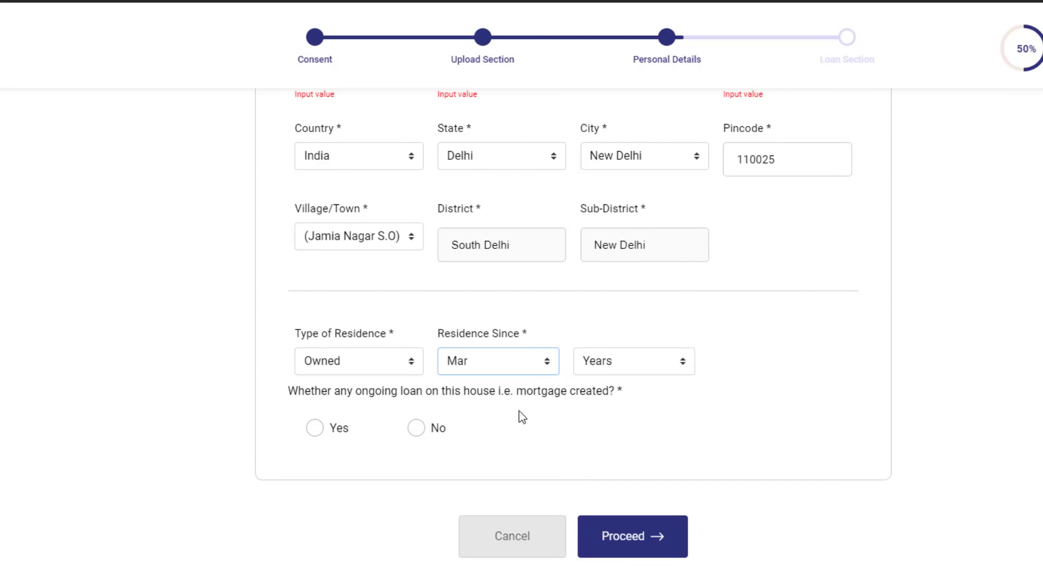
{"action": "left_click", "coordinate": [612, 370]}
{"action": "left_click", "coordinate": [617, 162]}
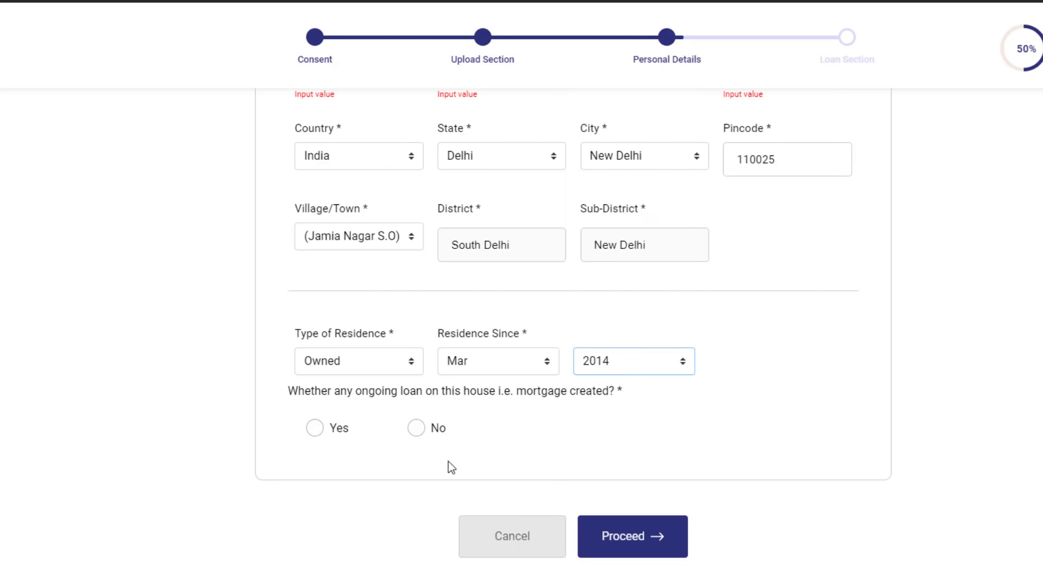
{"action": "left_click", "coordinate": [417, 429]}
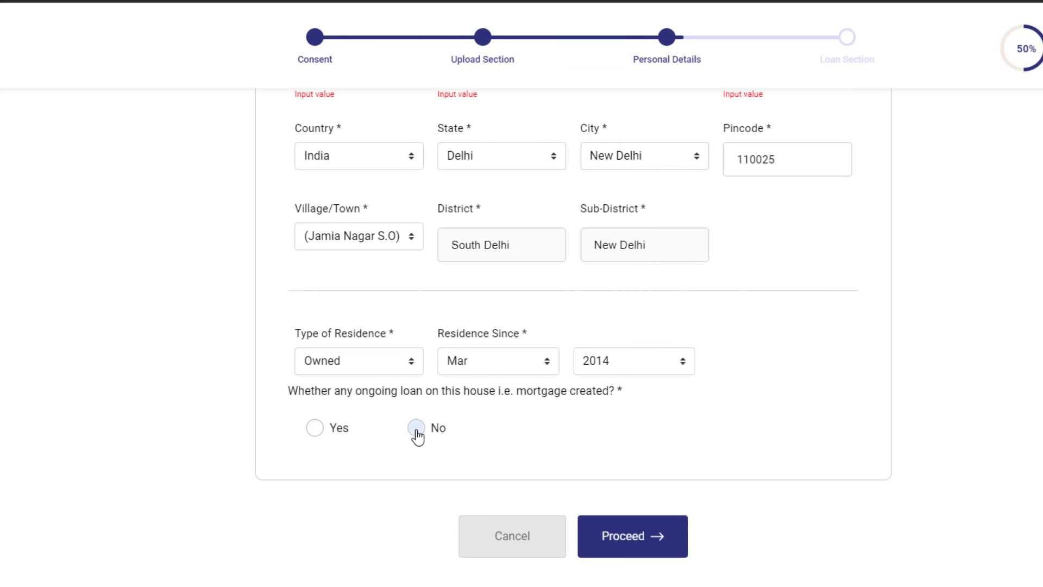
{"action": "left_click", "coordinate": [637, 539]}
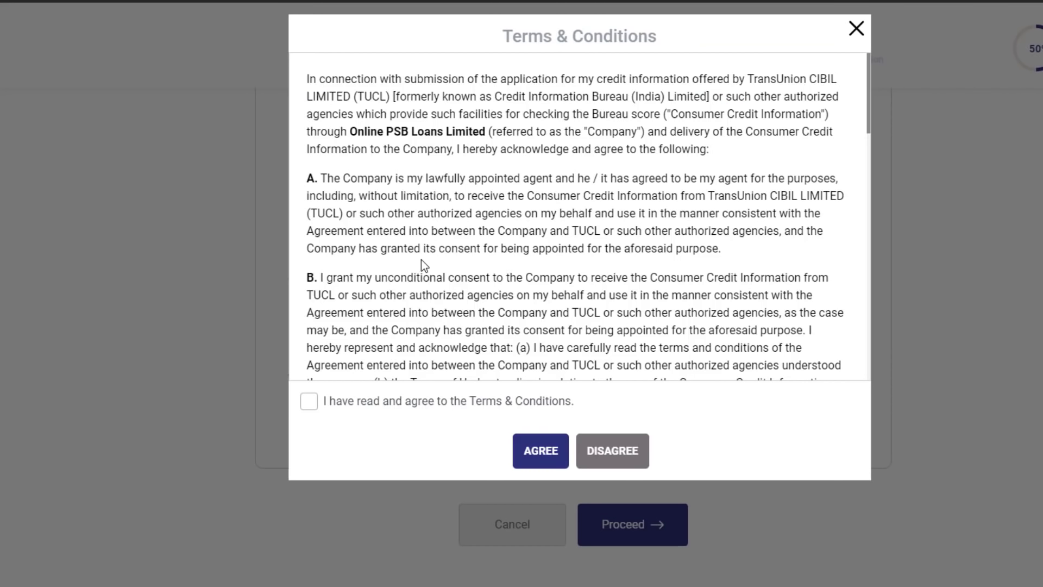
Step: Accept the Terms & Conditions for retrieving the applicant's consumer credit information
{"action": "left_click", "coordinate": [308, 401]}
{"action": "scroll", "coordinate": [551, 252], "scroll_direction": "down", "scroll_amount": 5}
{"action": "scroll", "coordinate": [549, 255], "scroll_direction": "down", "scroll_amount": 10}
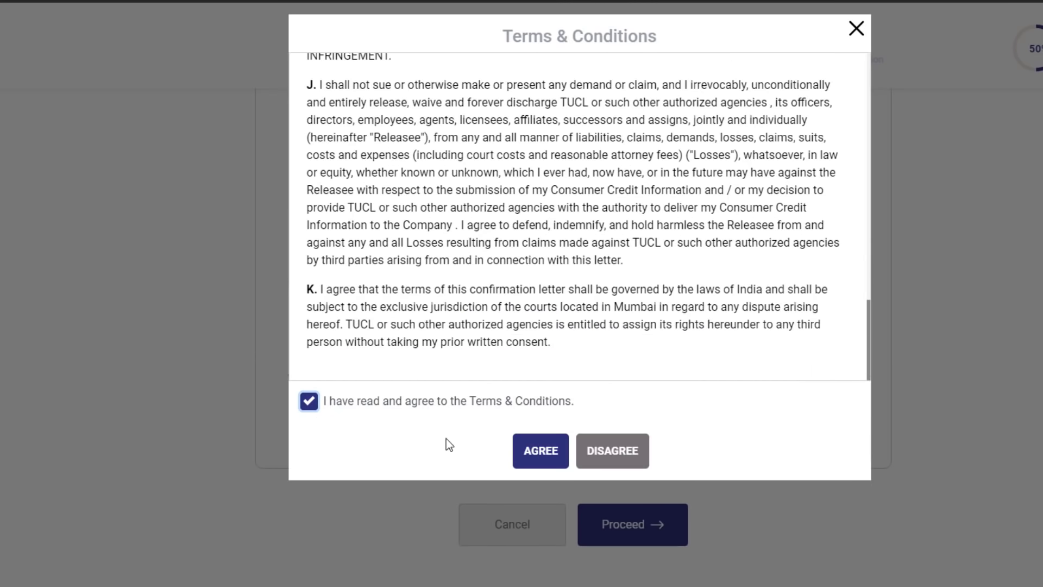
{"action": "left_click", "coordinate": [530, 458]}
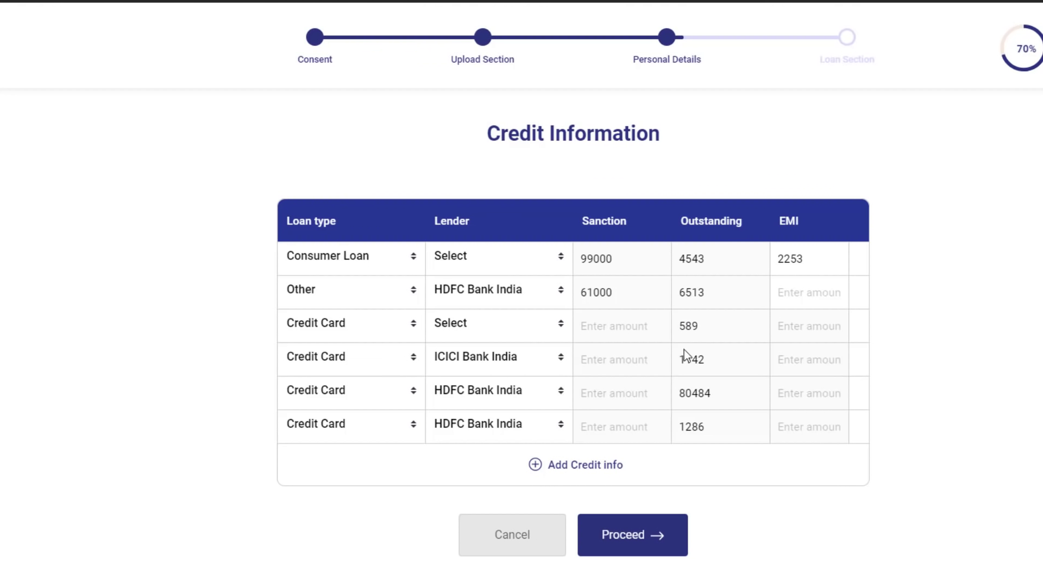
Step: Set the first entry in the Credit Information table to loan type Credit Card with HDFC Bank India as lender
{"action": "left_click", "coordinate": [367, 262]}
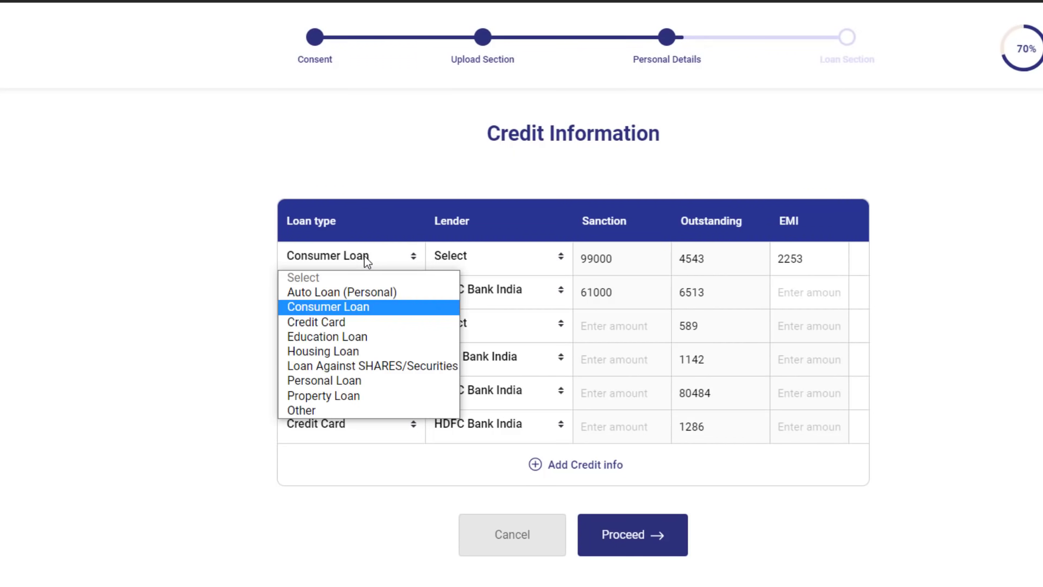
{"action": "left_click", "coordinate": [363, 321]}
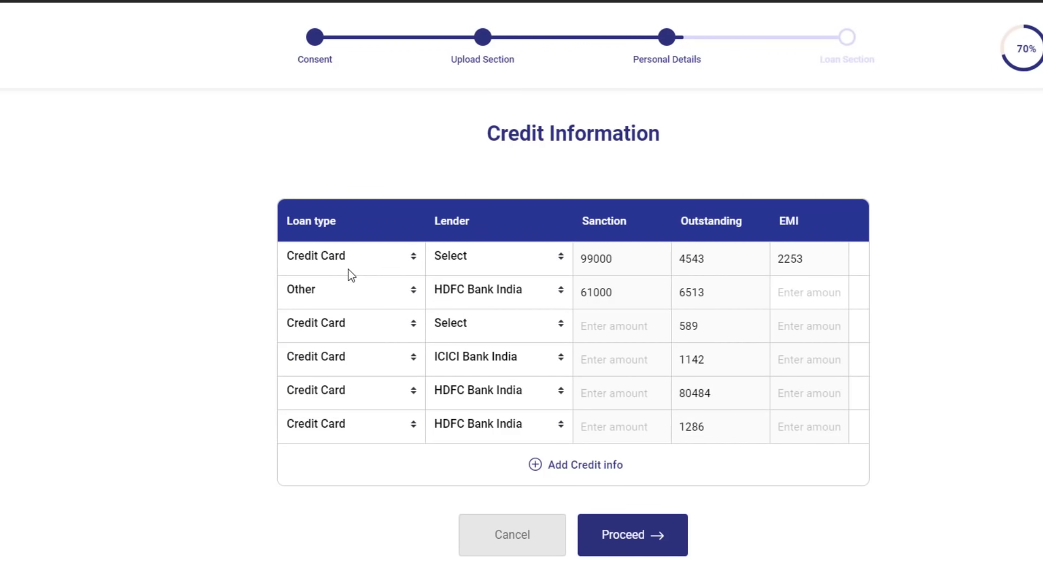
{"action": "left_click", "coordinate": [496, 265]}
{"action": "key", "text": "h"}
{"action": "key", "text": "d"}
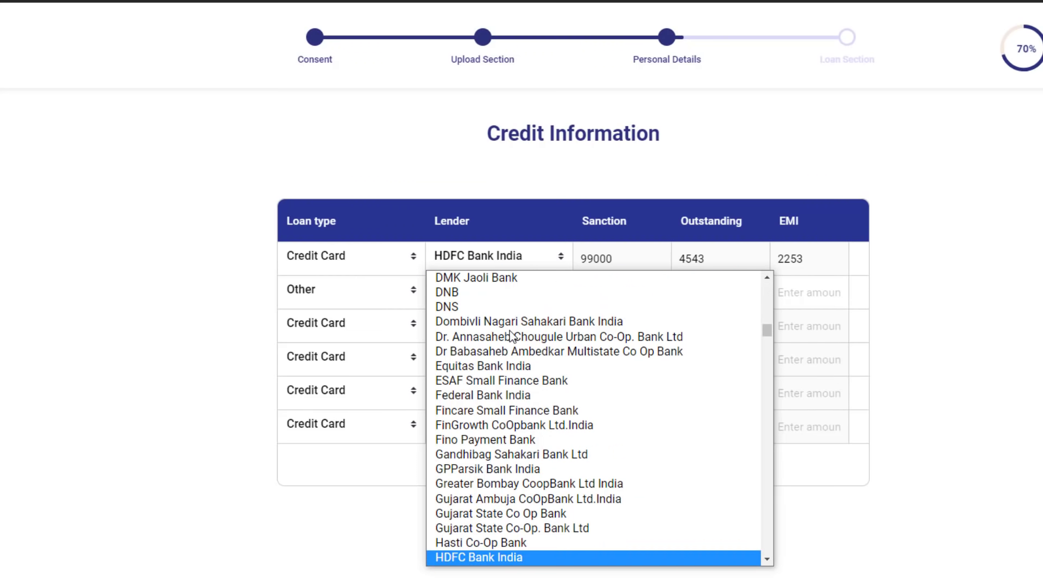
{"action": "key", "text": "Return"}
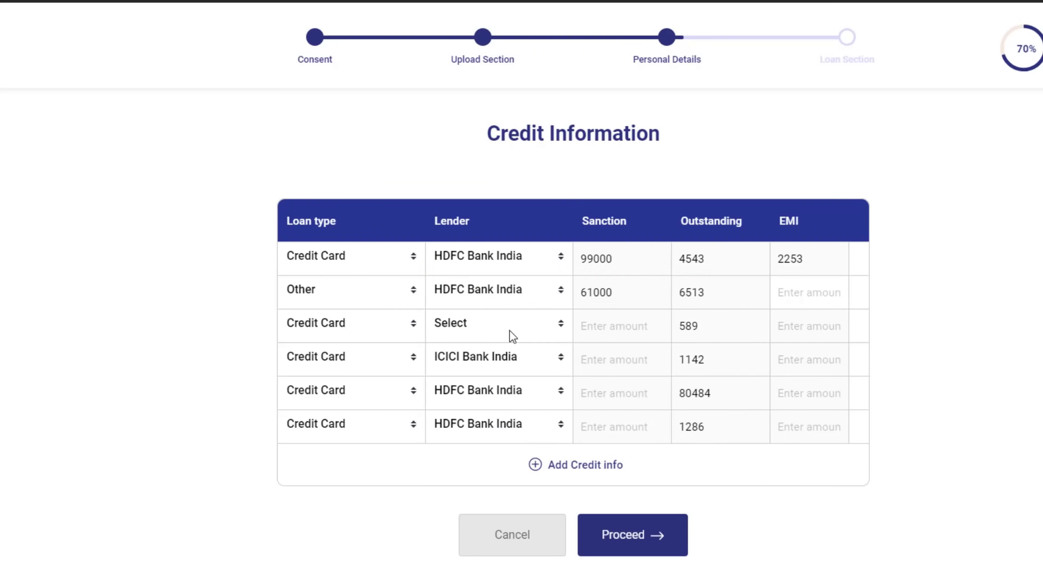
Step: Set the second entry's loan type to Credit Card and the third entry's lender to HDFC Bank India, and submit the credit information
{"action": "left_click", "coordinate": [342, 291]}
{"action": "left_click", "coordinate": [353, 356]}
{"action": "key", "text": "h"}
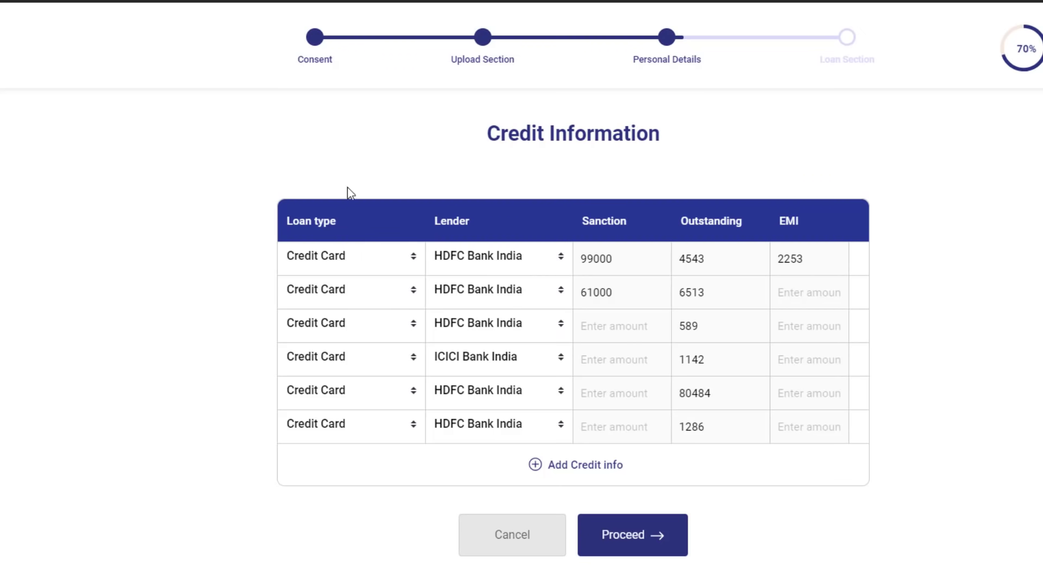
{"action": "scroll", "coordinate": [619, 359], "scroll_direction": "down", "scroll_amount": 2}
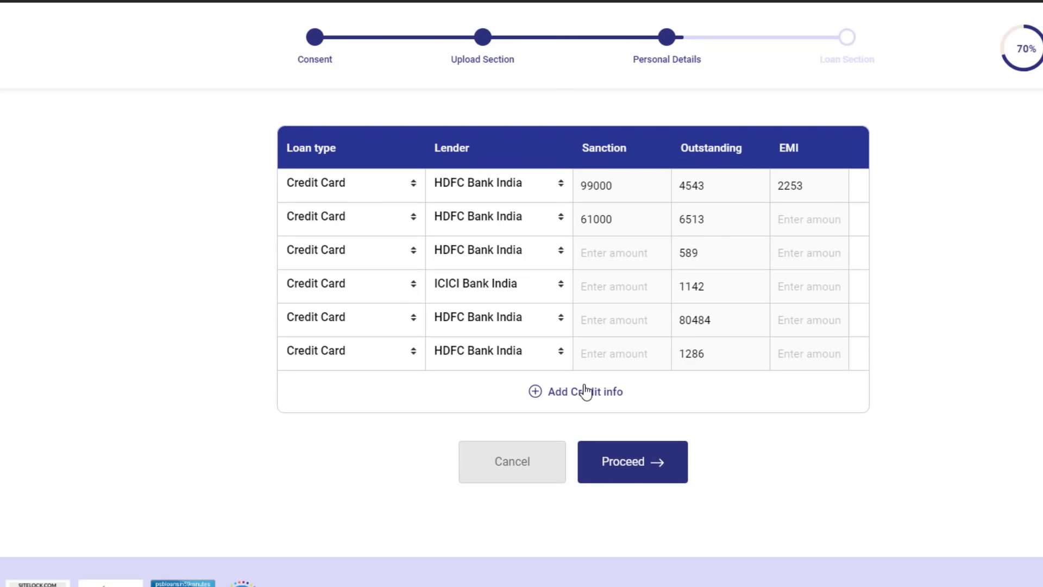
{"action": "left_click", "coordinate": [639, 464]}
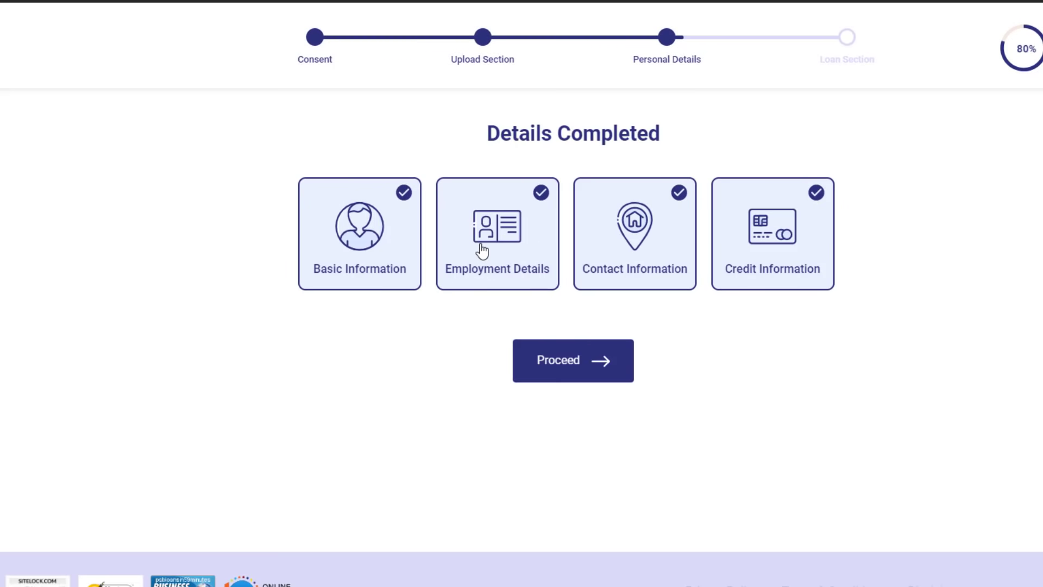
Step: Proceed from the completed details to the loan section and apply for the Home Loan
{"action": "left_click", "coordinate": [580, 367]}
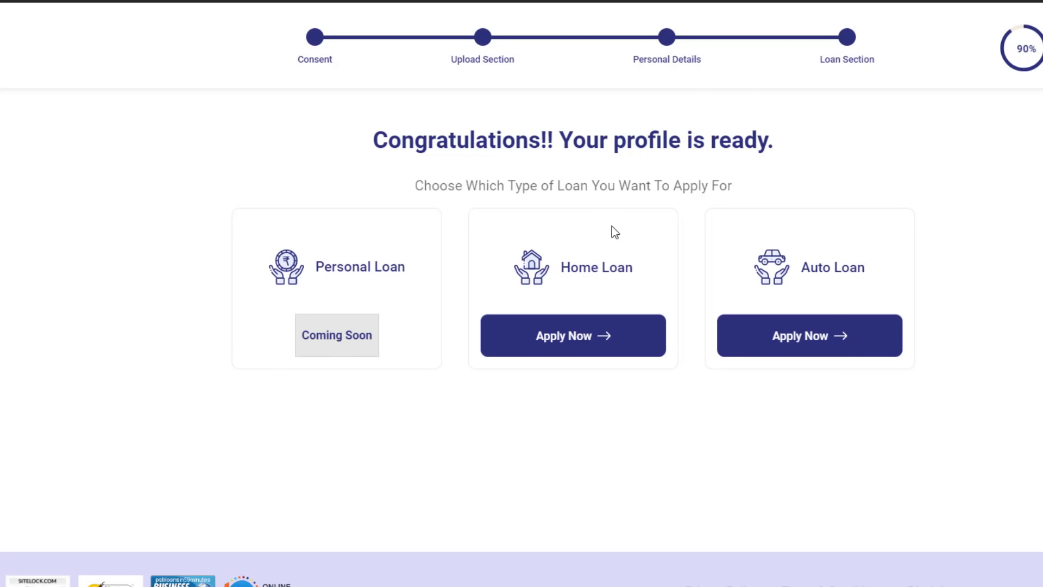
{"action": "left_click", "coordinate": [571, 339]}
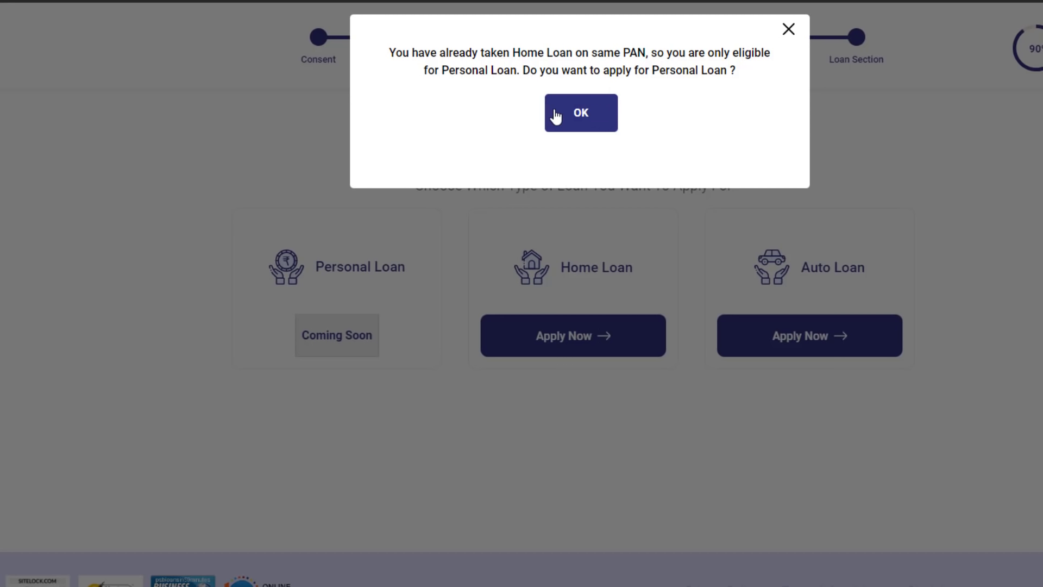
{"action": "left_click", "coordinate": [597, 118]}
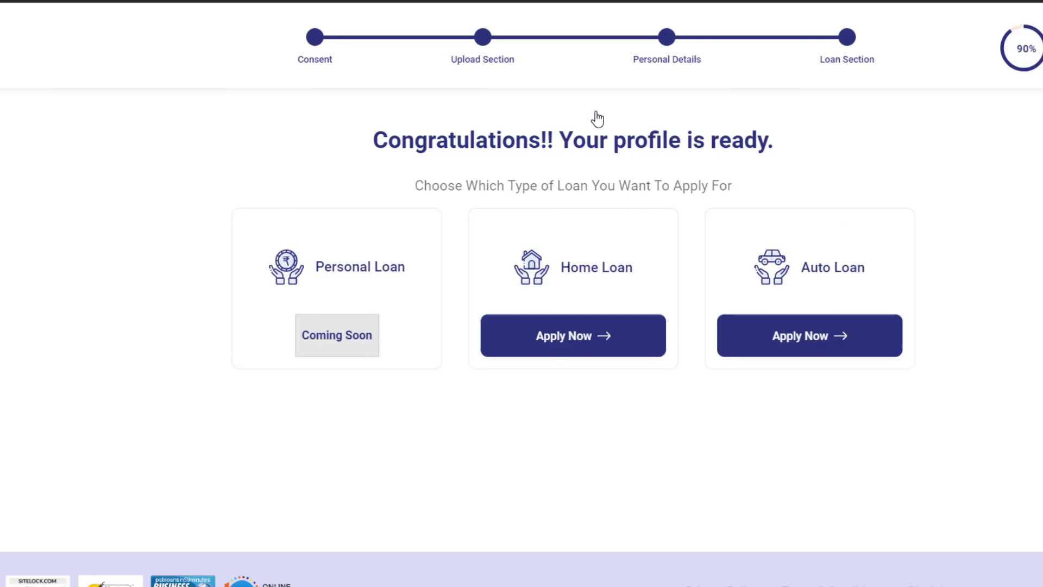
{"action": "left_click", "coordinate": [582, 340]}
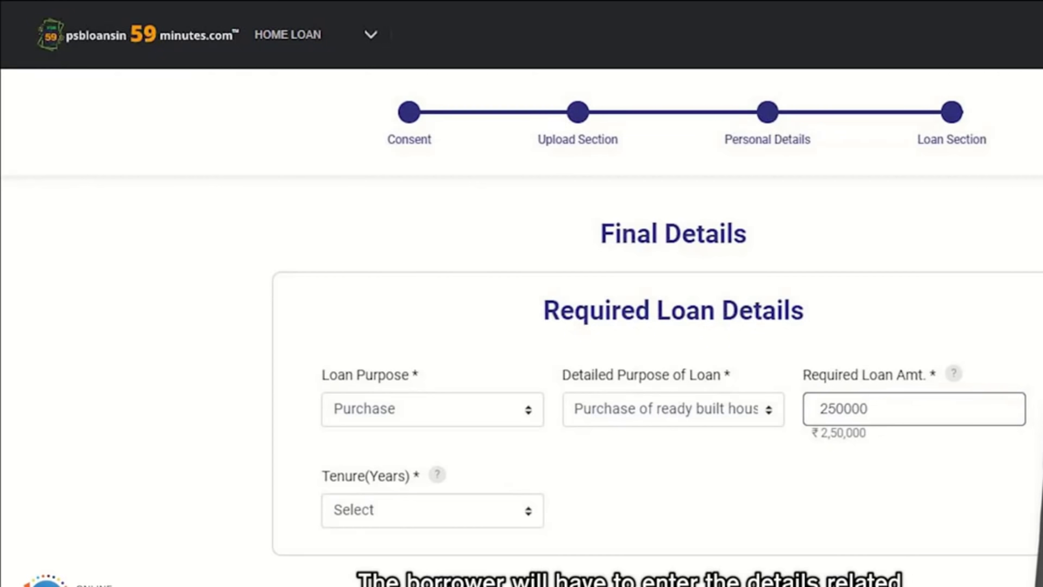
Step: In the approval email in Gmail, open the InprincipleLetter.pdf attachment and examine the loan amount, EMI and processing fees
{"action": "scroll", "coordinate": [652, 380], "scroll_direction": "down", "scroll_amount": 5}
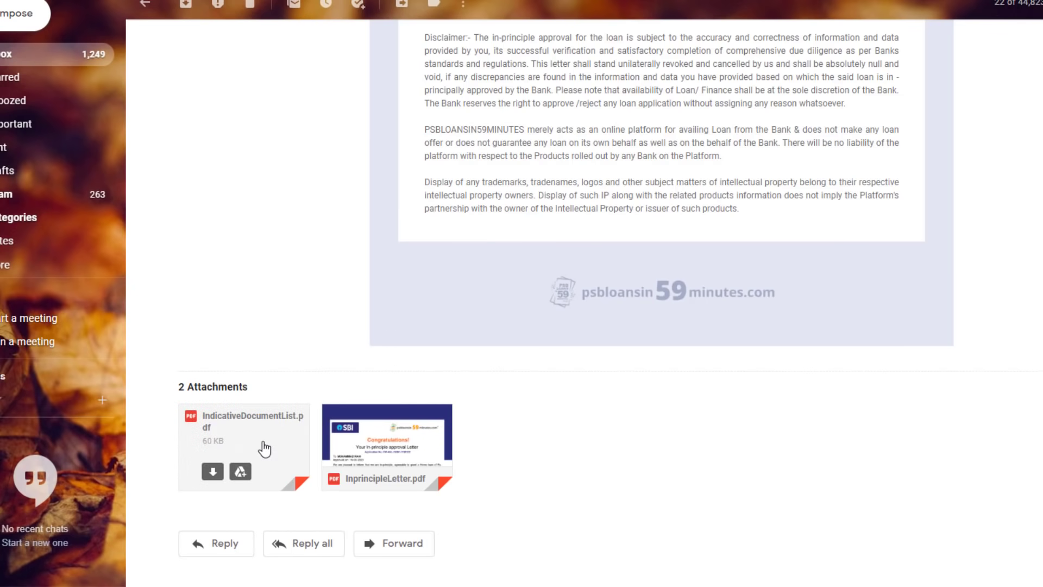
{"action": "mouse_move", "coordinate": [375, 449]}
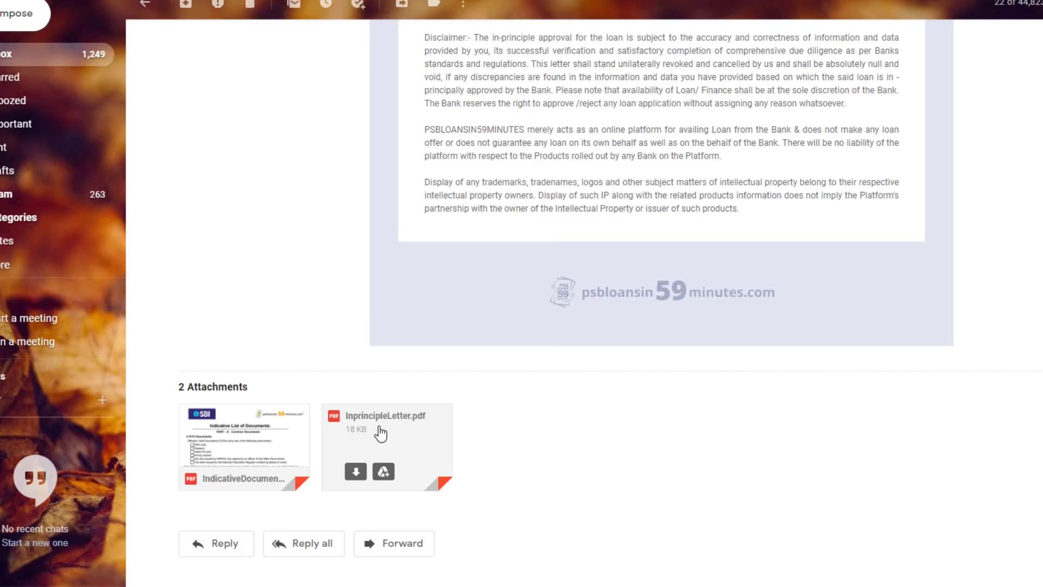
{"action": "left_click", "coordinate": [387, 434]}
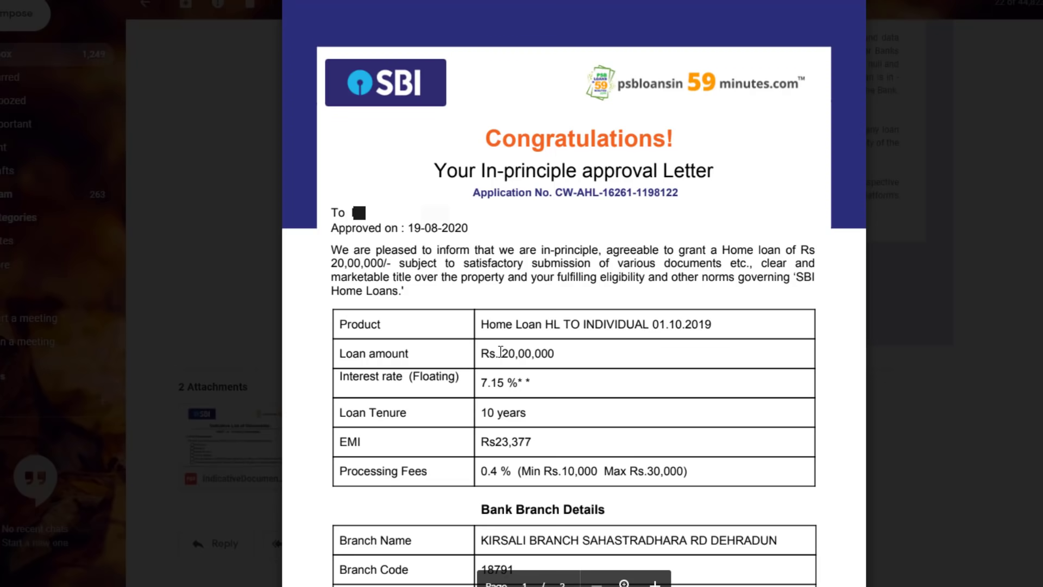
{"action": "left_click_drag", "start_coordinate": [500, 353], "coordinate": [574, 353]}
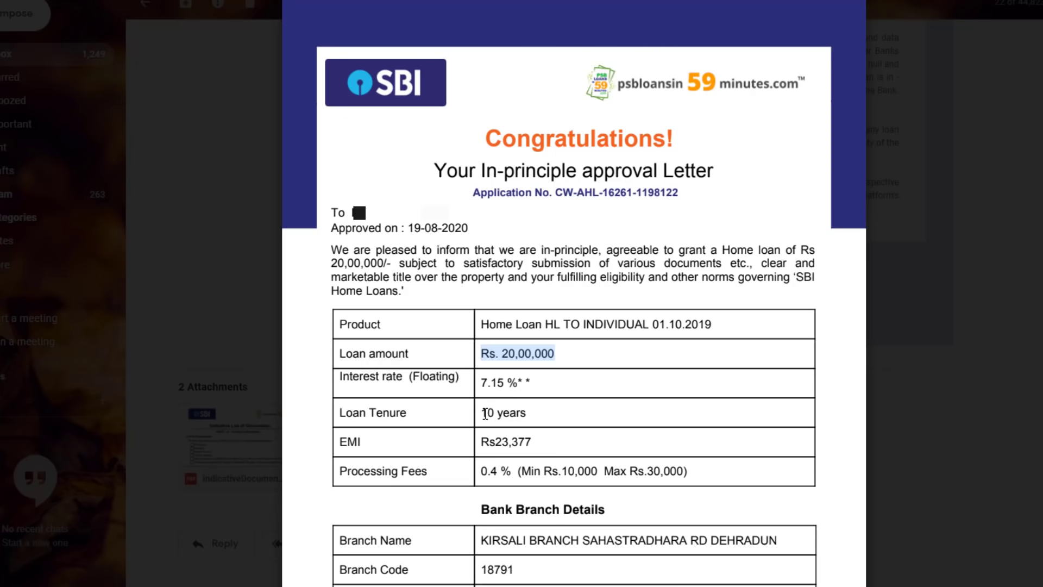
{"action": "left_click_drag", "start_coordinate": [481, 441], "coordinate": [480, 471]}
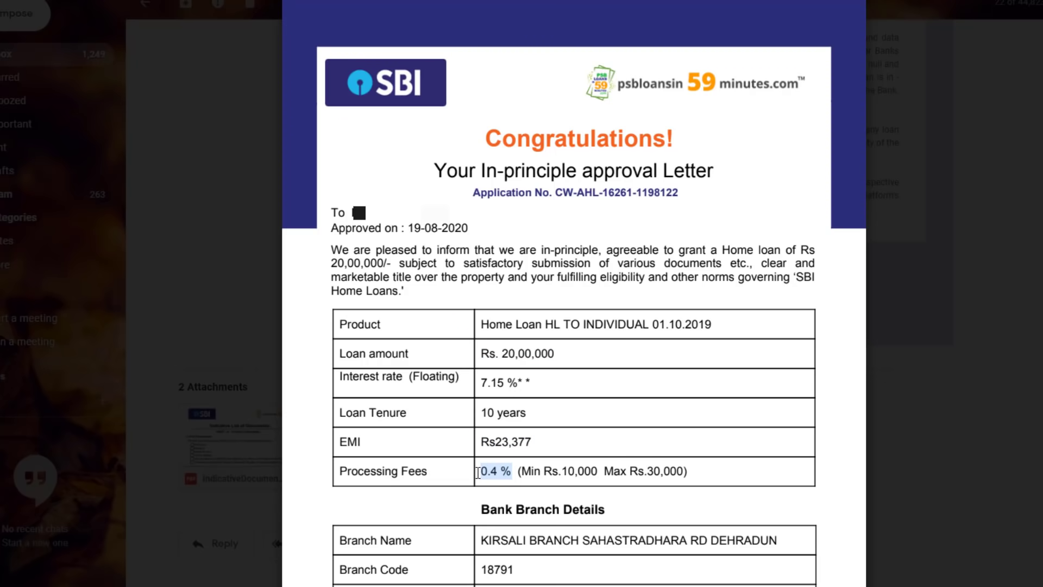
{"action": "key", "text": "Escape"}
Step: Open the IndicativeDocumentList.pdf attachment and review the KYC and income documents required for the loan
{"action": "left_click", "coordinate": [253, 427]}
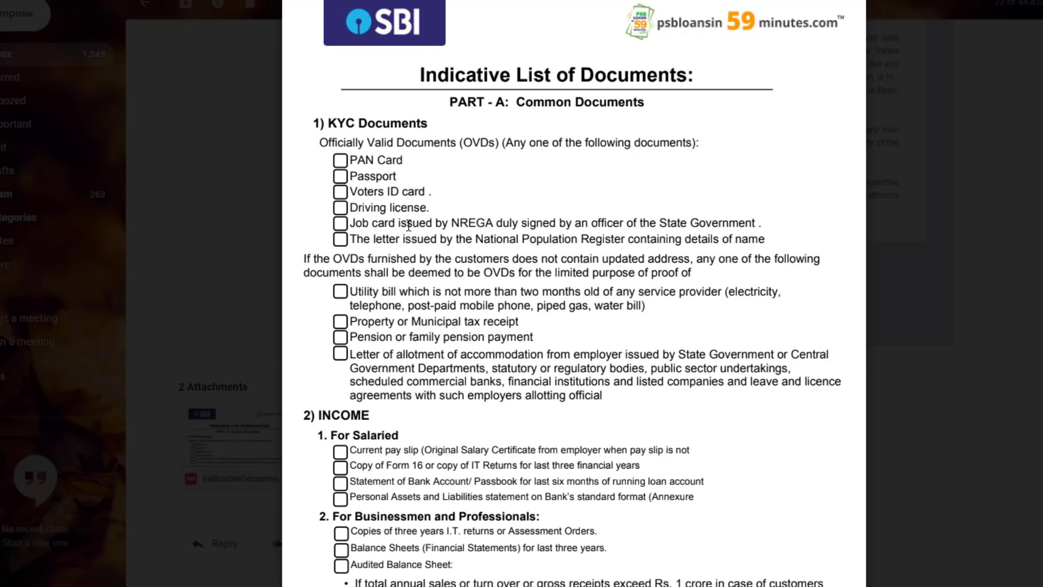
{"action": "scroll", "coordinate": [409, 225], "scroll_direction": "down", "scroll_amount": 5}
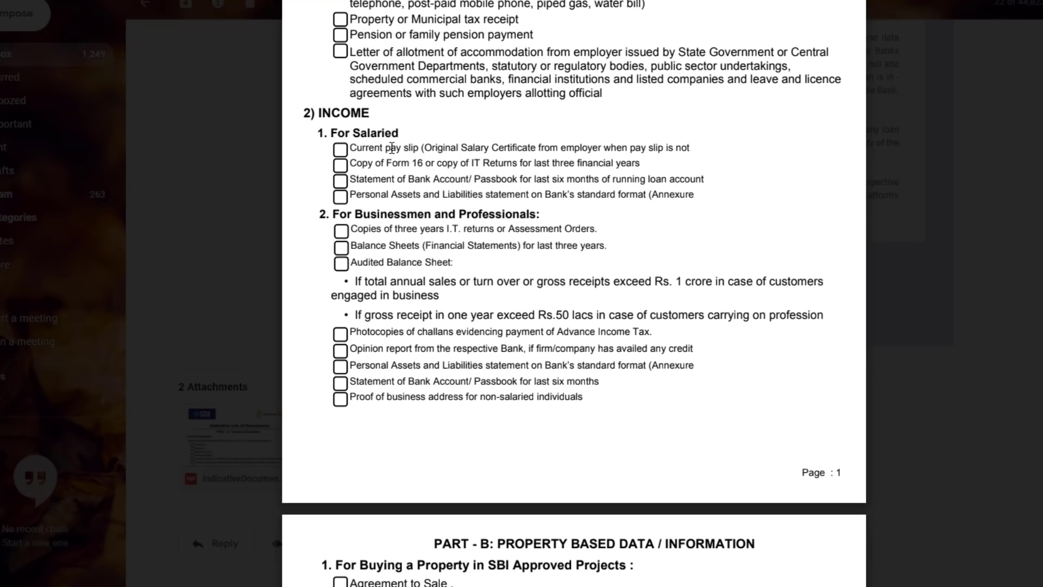